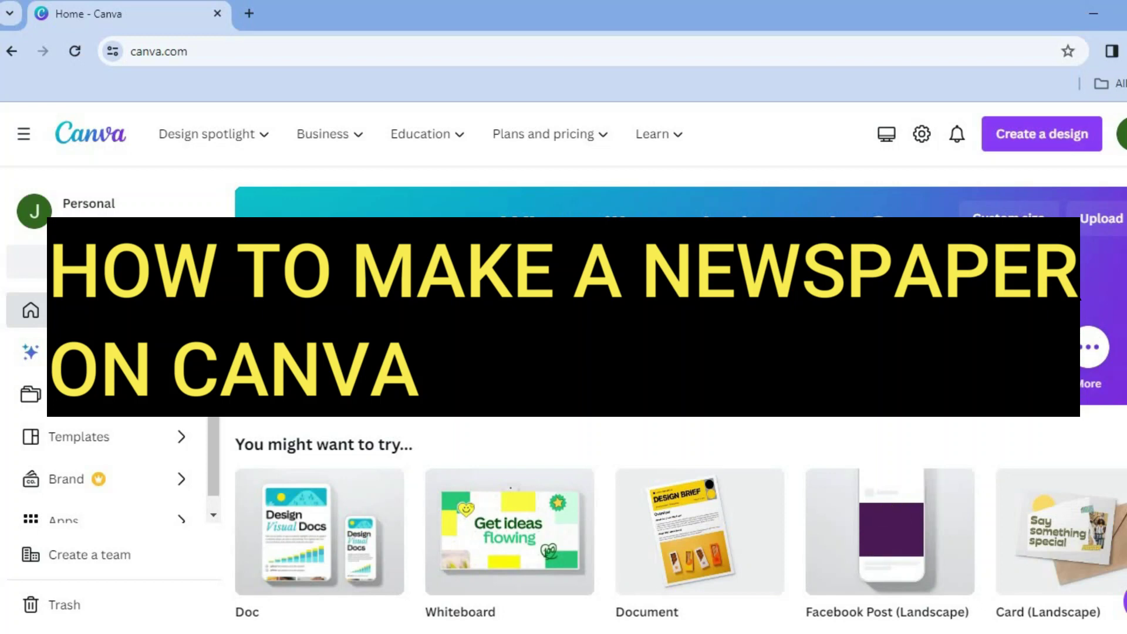
- Search the template library for "newspaper"
key("ctrl+k")
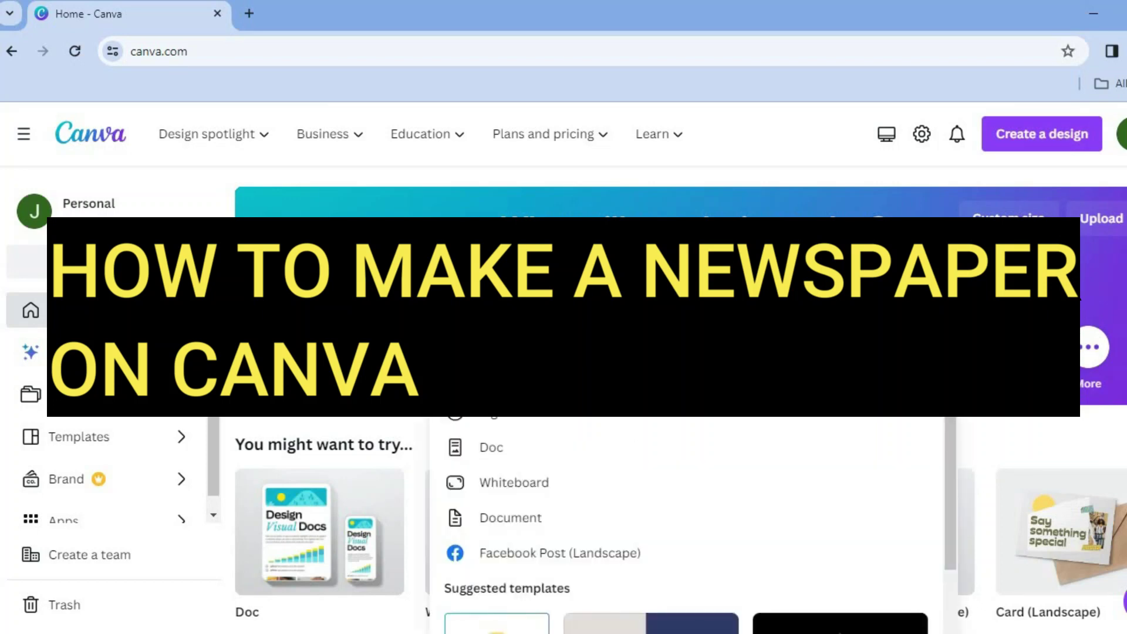
key("Escape")
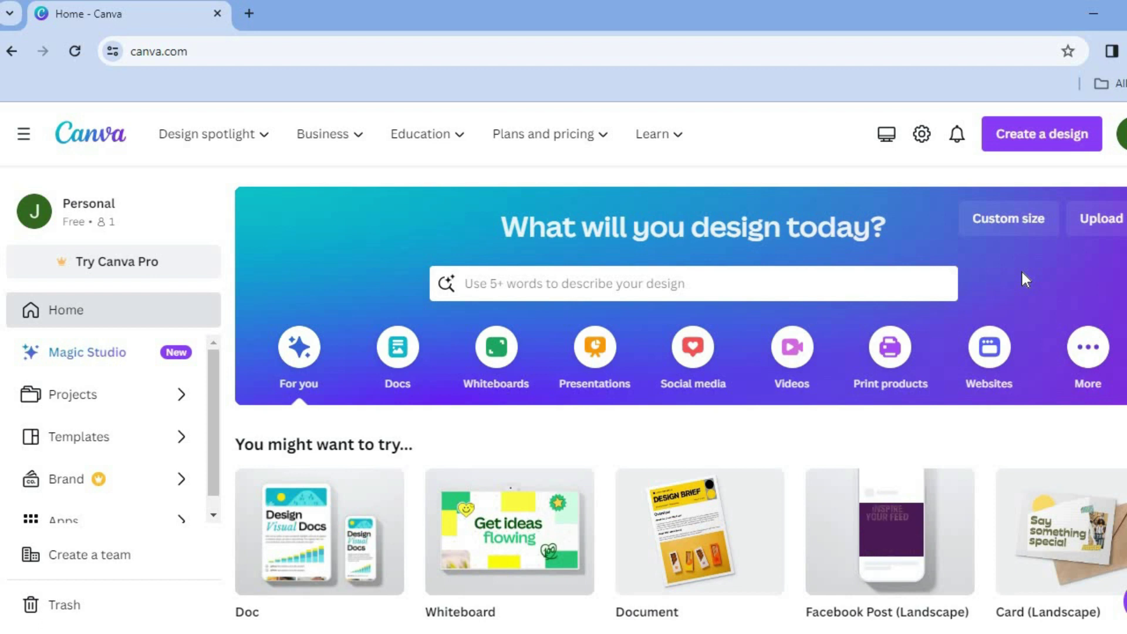
left_click(812, 294)
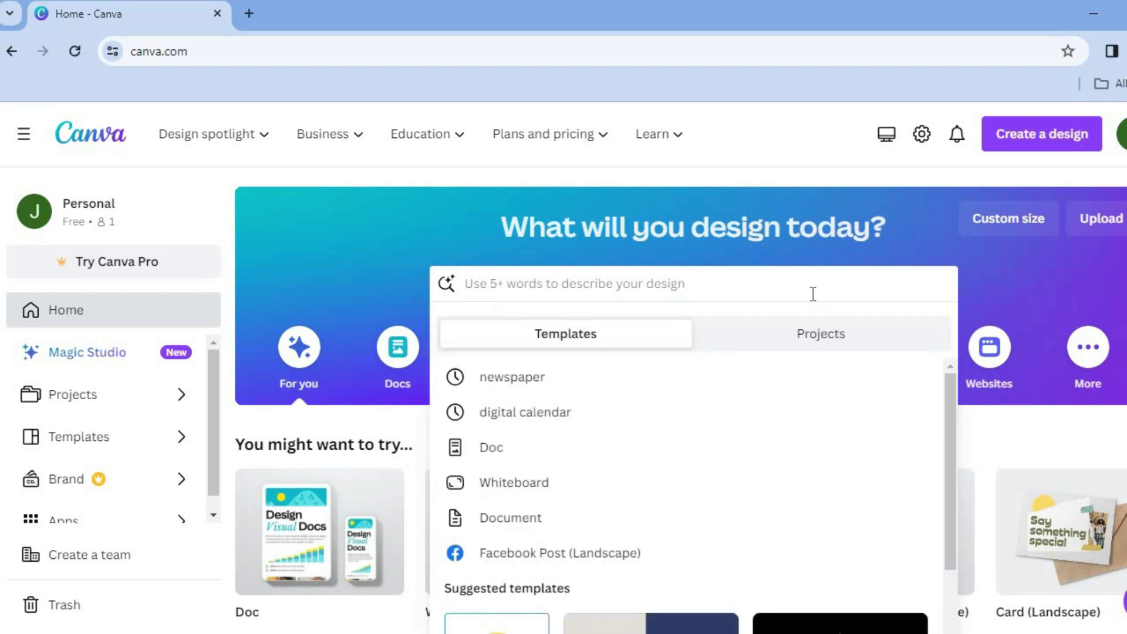
left_click(634, 379)
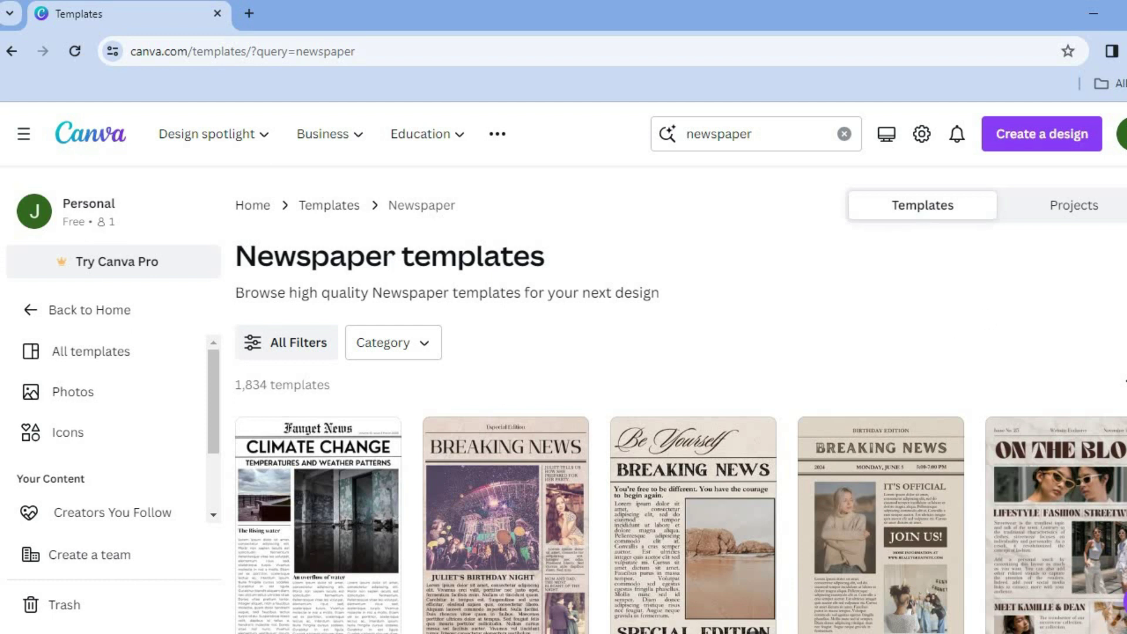
- Browse the newspaper templates and open the Cream Vintage Breaking News A4 Document template for customization
scroll(681, 405, "down", 1)
scroll(681, 405, "down", 2)
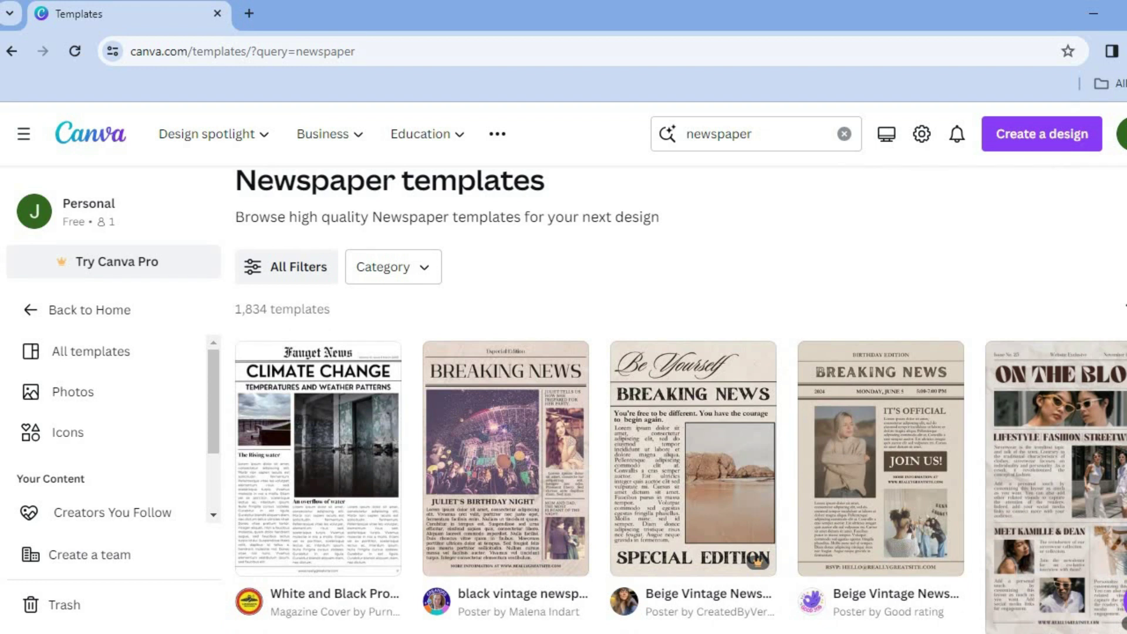
scroll(681, 399, "down", 4)
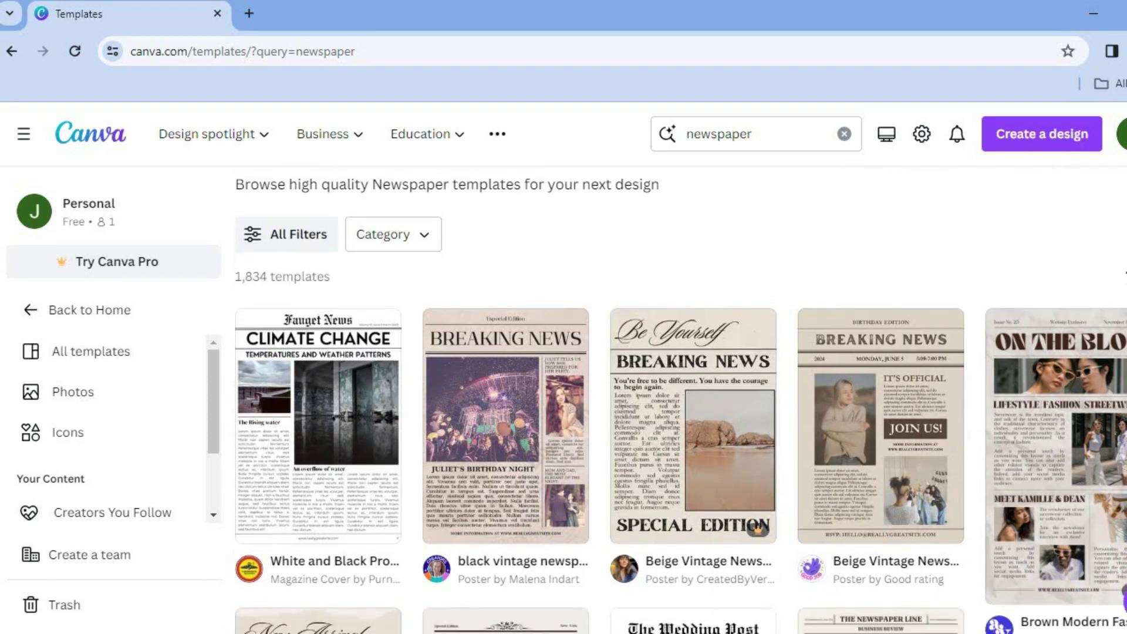
scroll(682, 399, "down", 1)
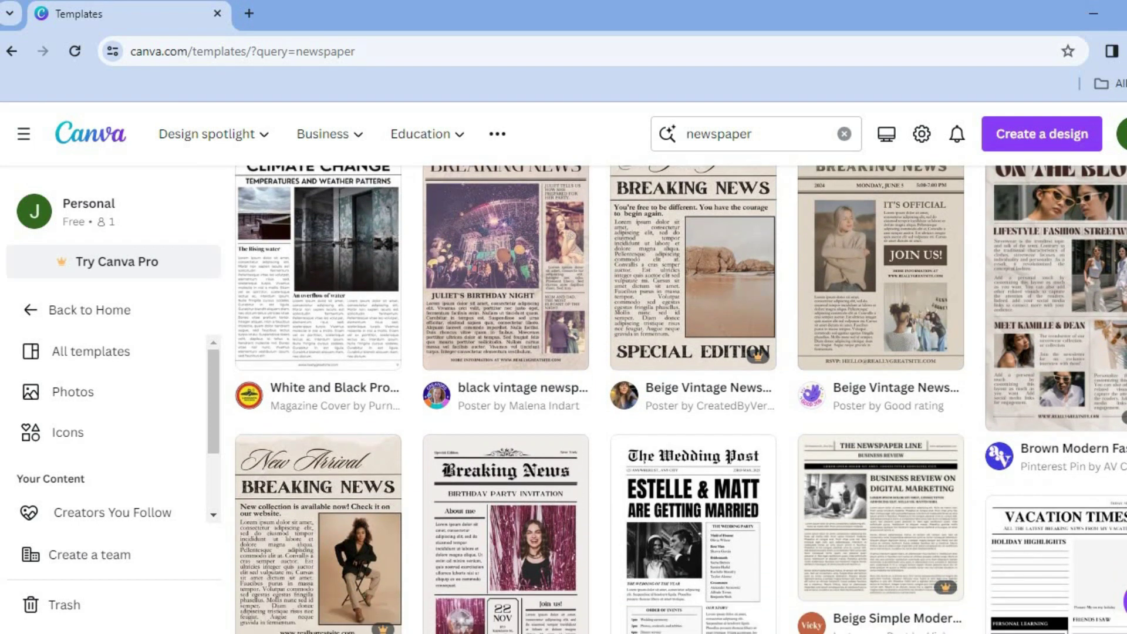
scroll(682, 399, "down", 1)
scroll(681, 399, "down", 4)
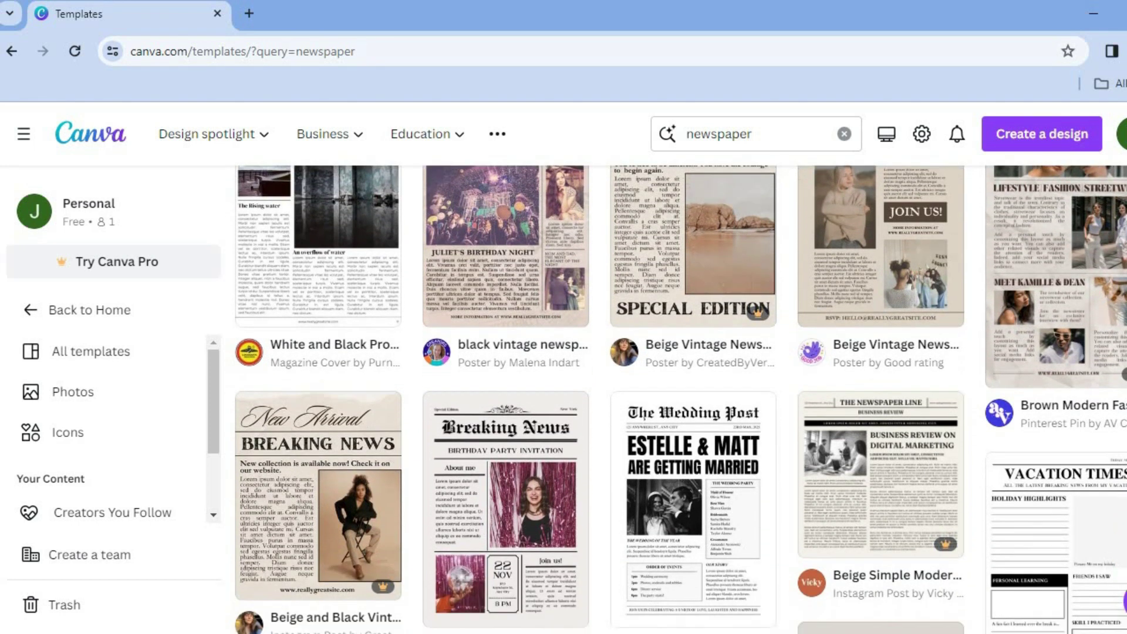
scroll(681, 400, "down", 1)
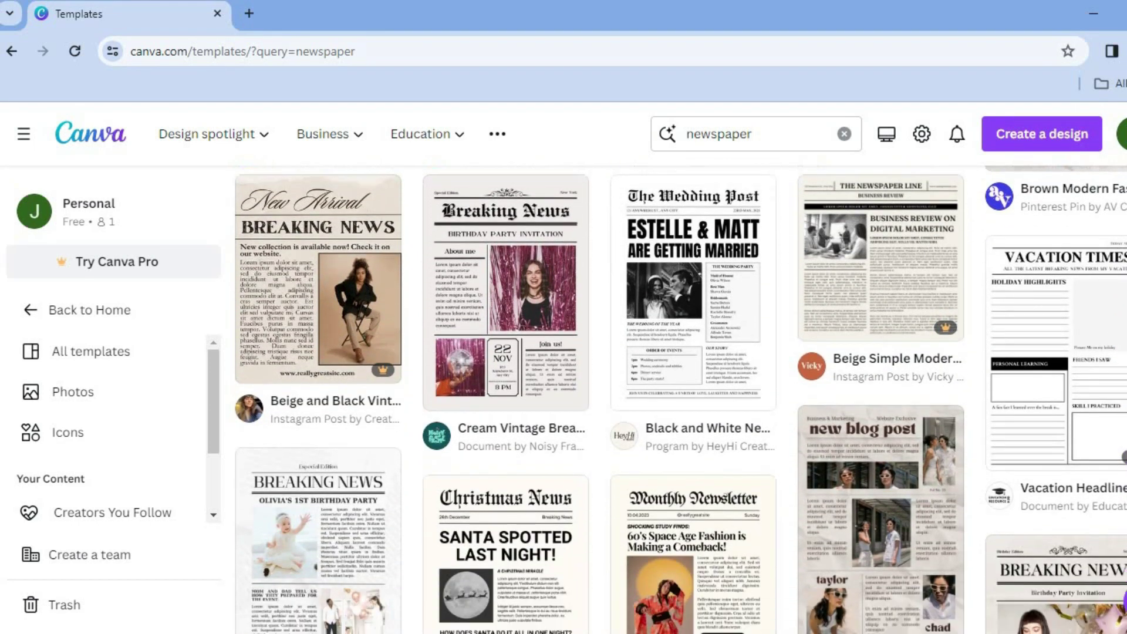
scroll(681, 399, "down", 1)
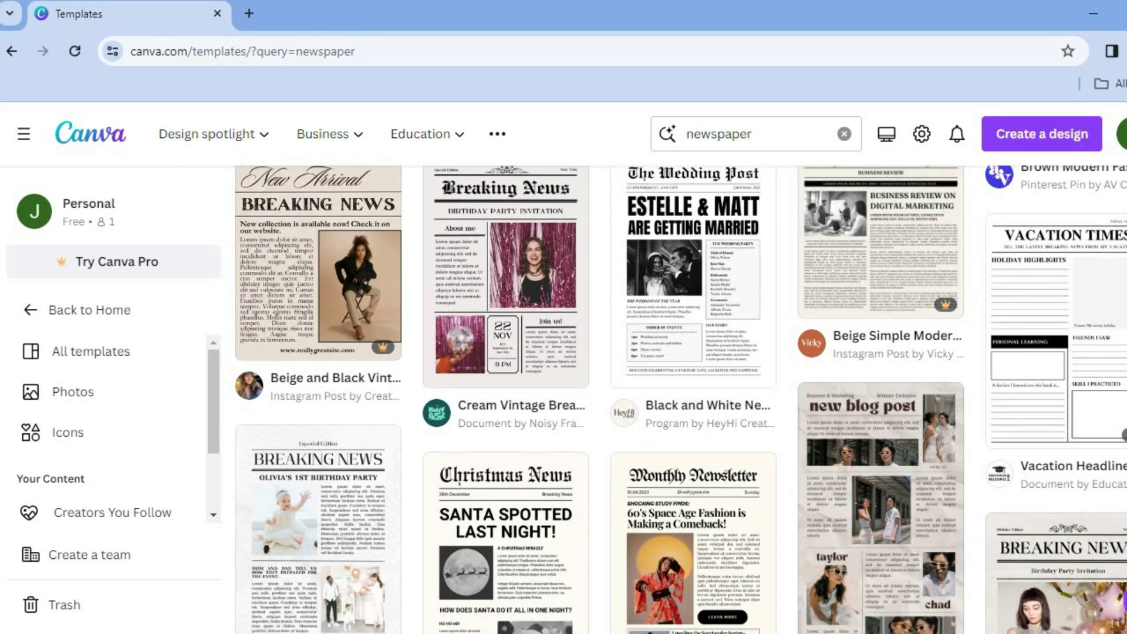
scroll(681, 399, "down", 1)
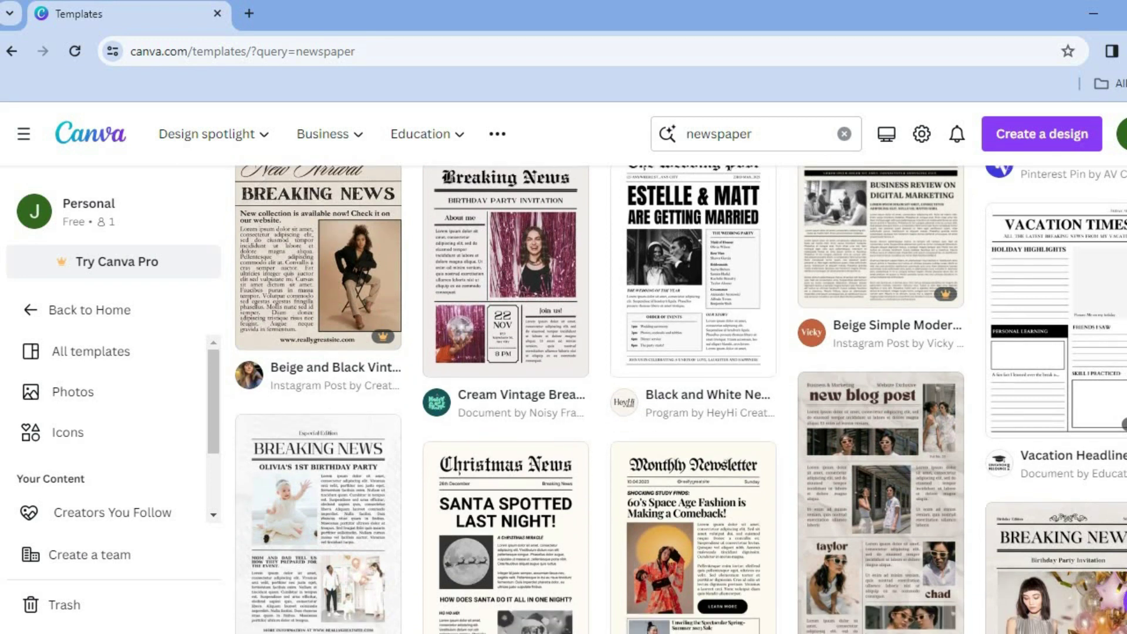
scroll(681, 399, "up", 1)
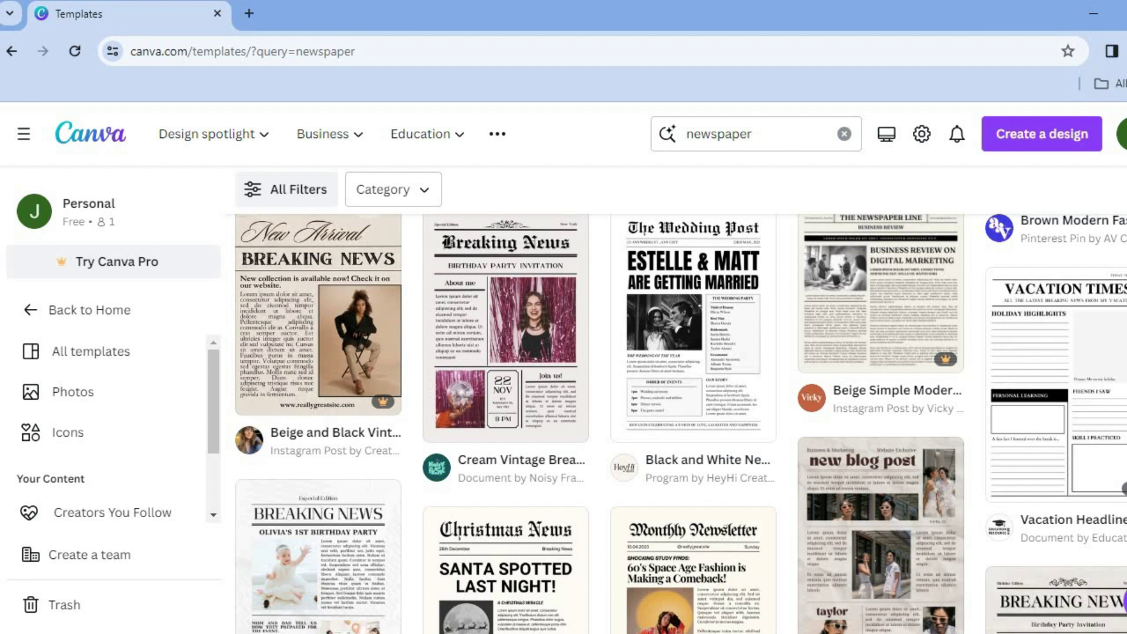
left_click(513, 377)
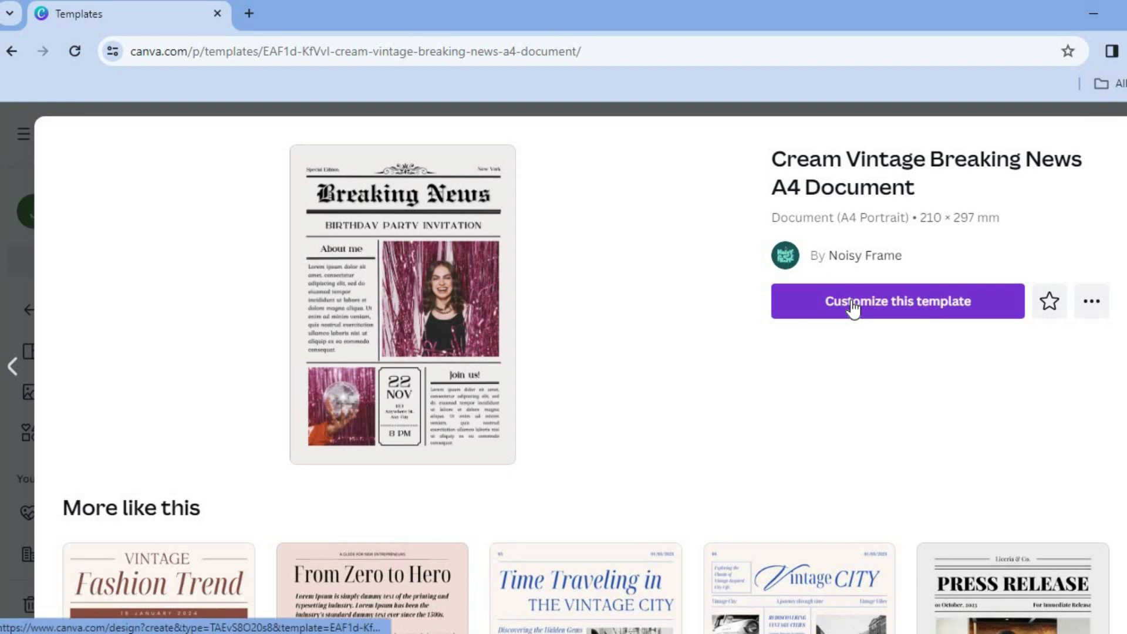
left_click(852, 304)
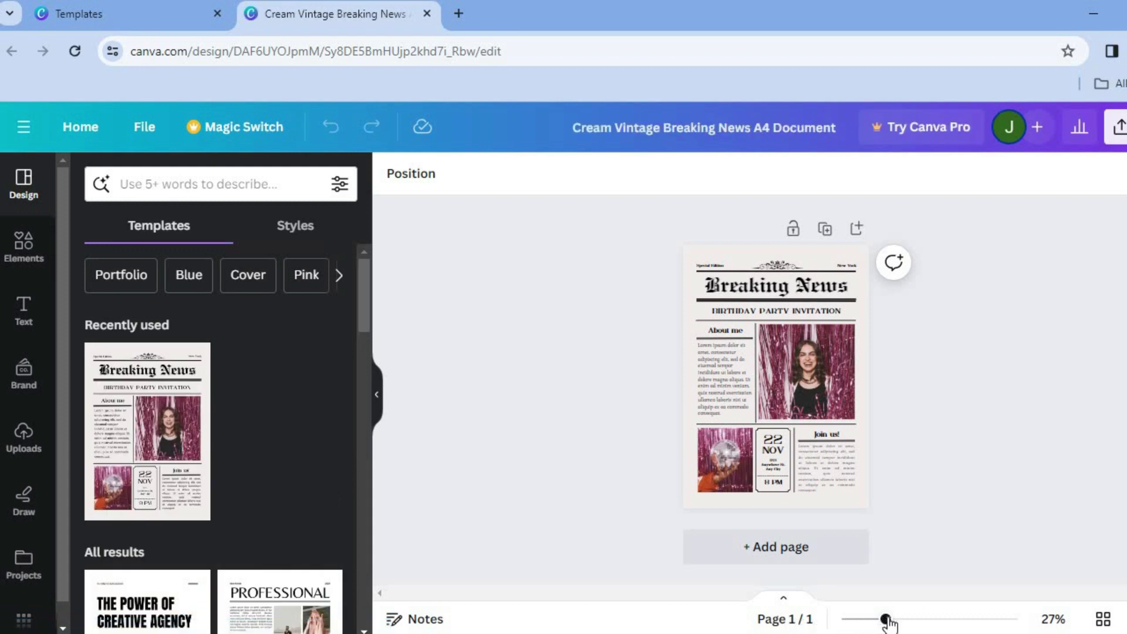
- Search the elements library for "dog" and limit the results to photos
left_click_drag(887, 620, 909, 623)
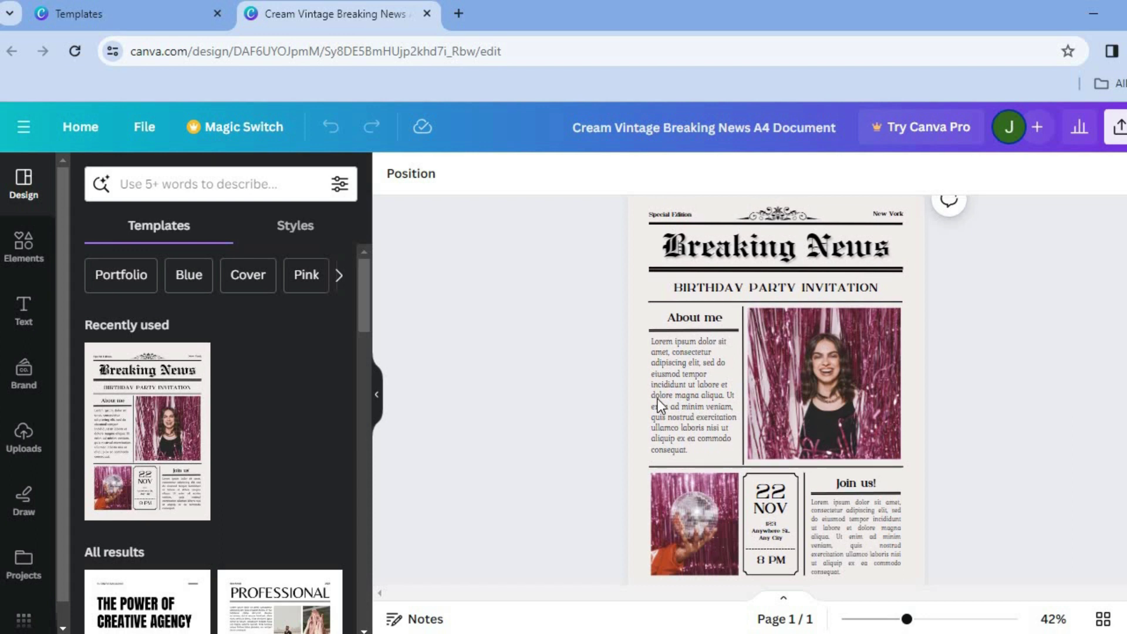
left_click(34, 453)
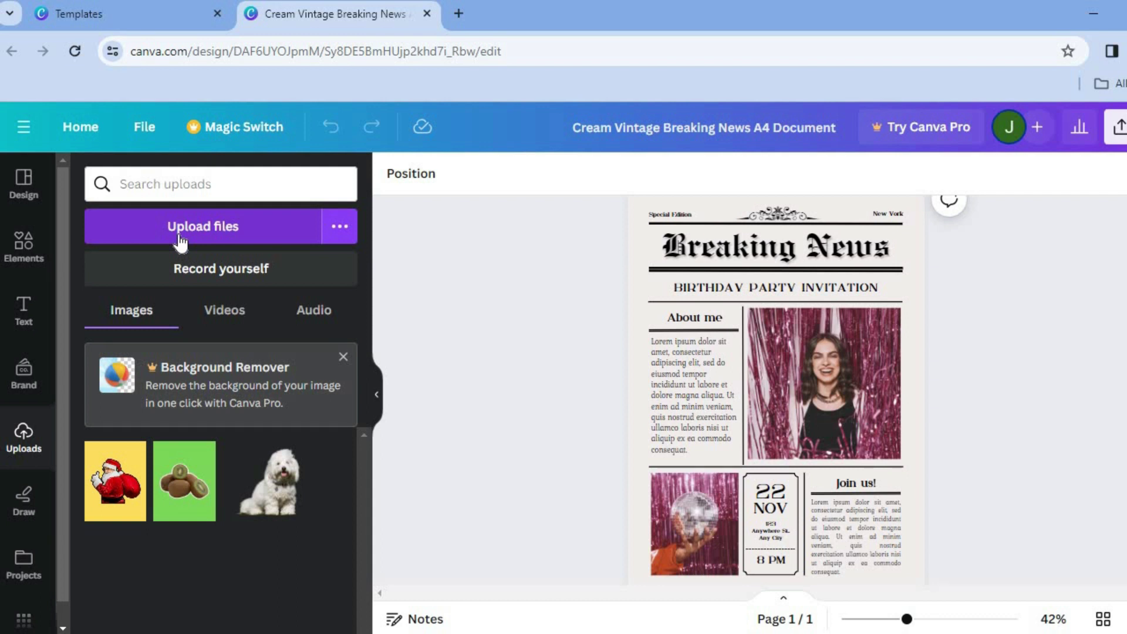
left_click(35, 258)
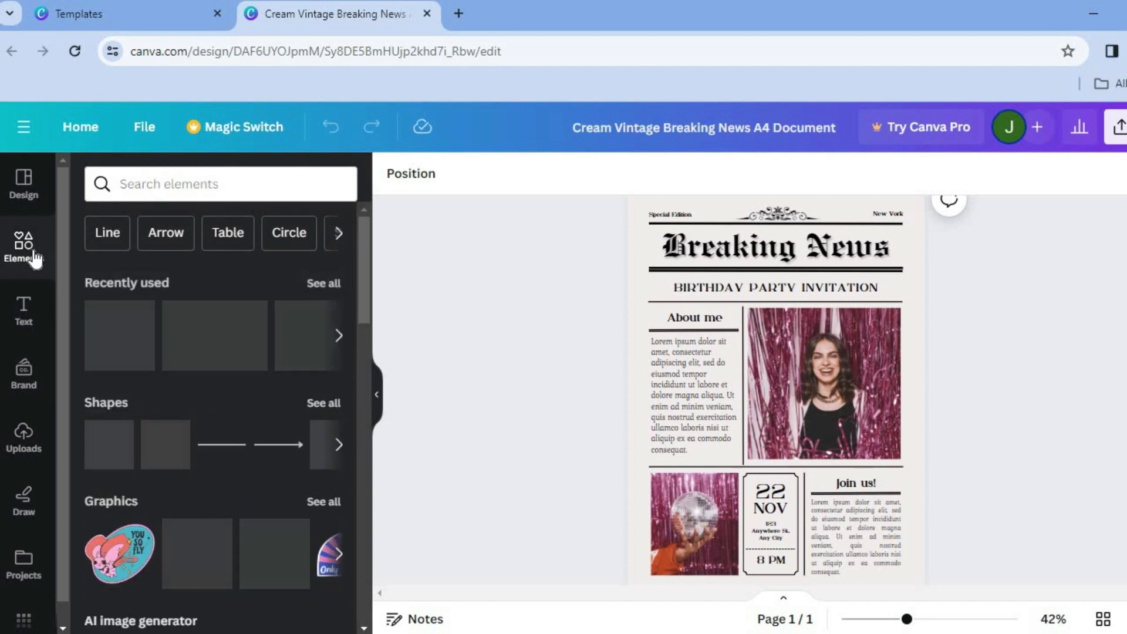
left_click(197, 191)
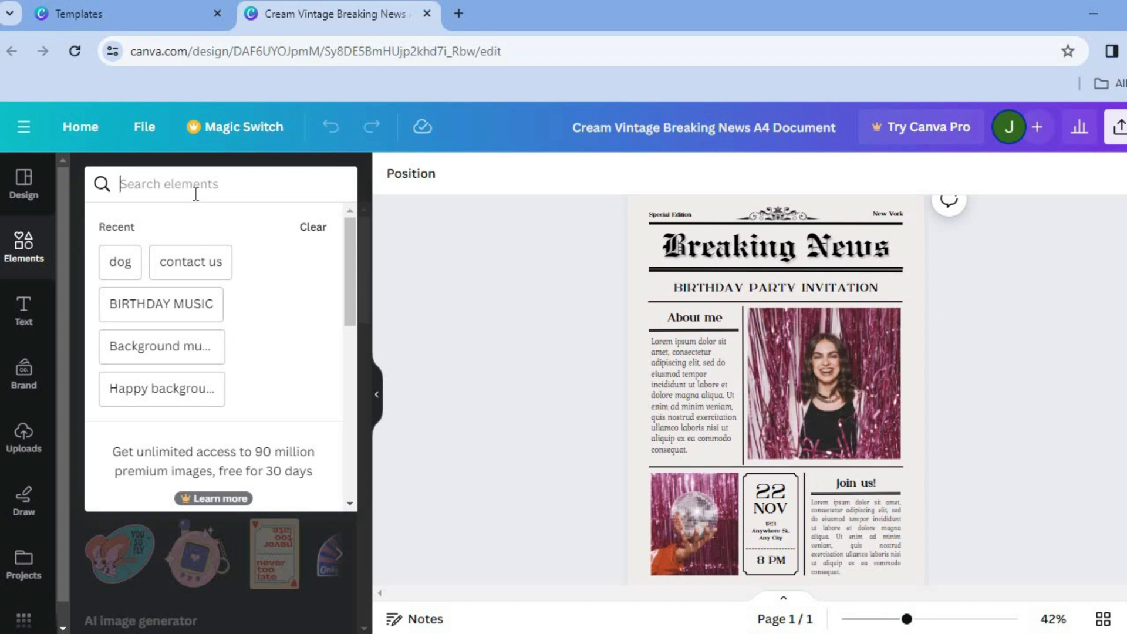
left_click(123, 255)
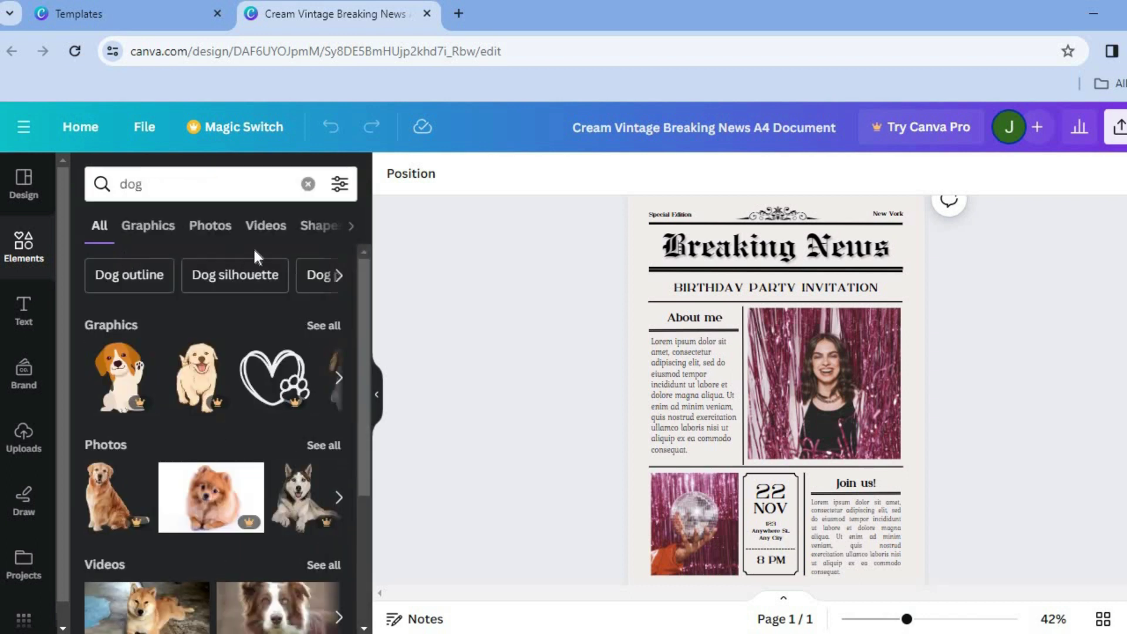
left_click(226, 233)
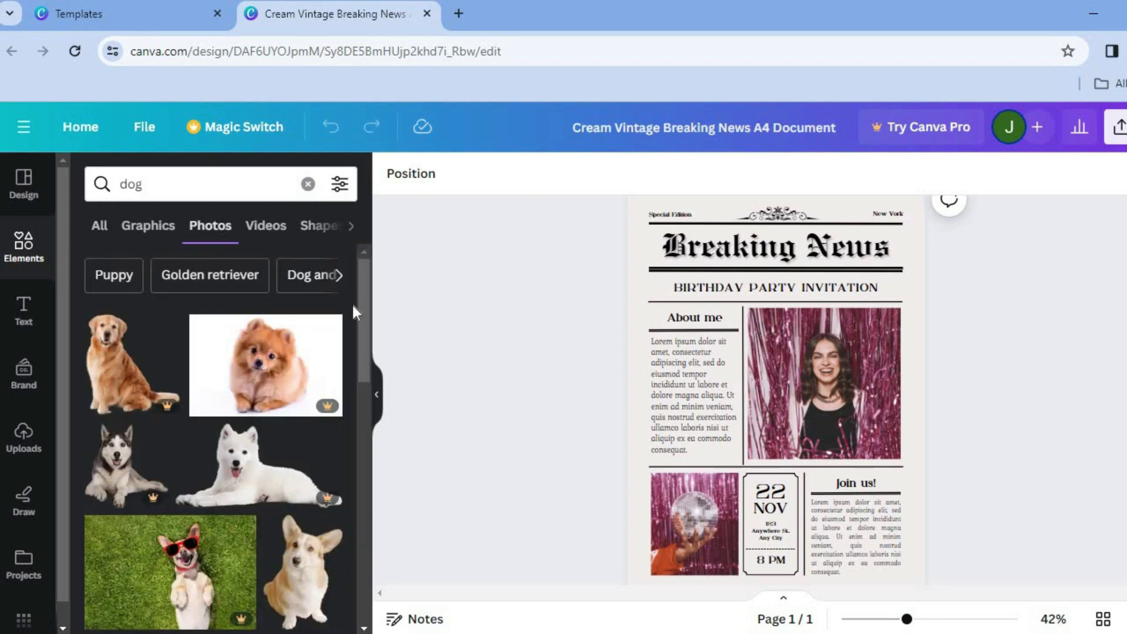
- Replace the large portrait with the black, white and brown puppy photo and the disco ball picture with the corgi photo
left_click_drag(364, 318, 364, 405)
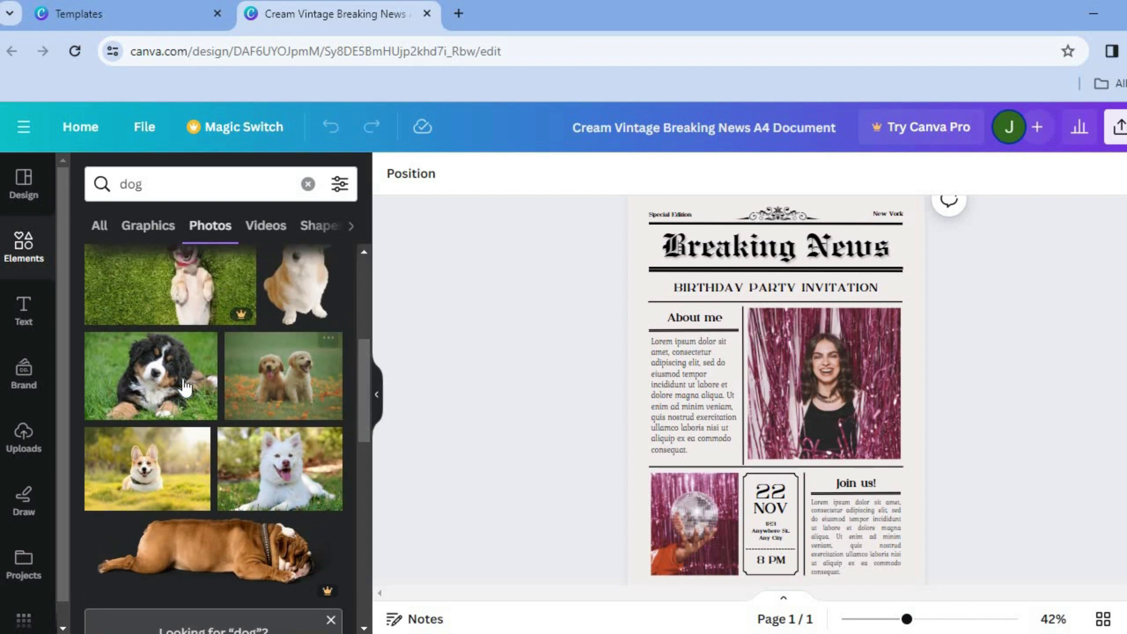
left_click_drag(179, 382, 802, 369)
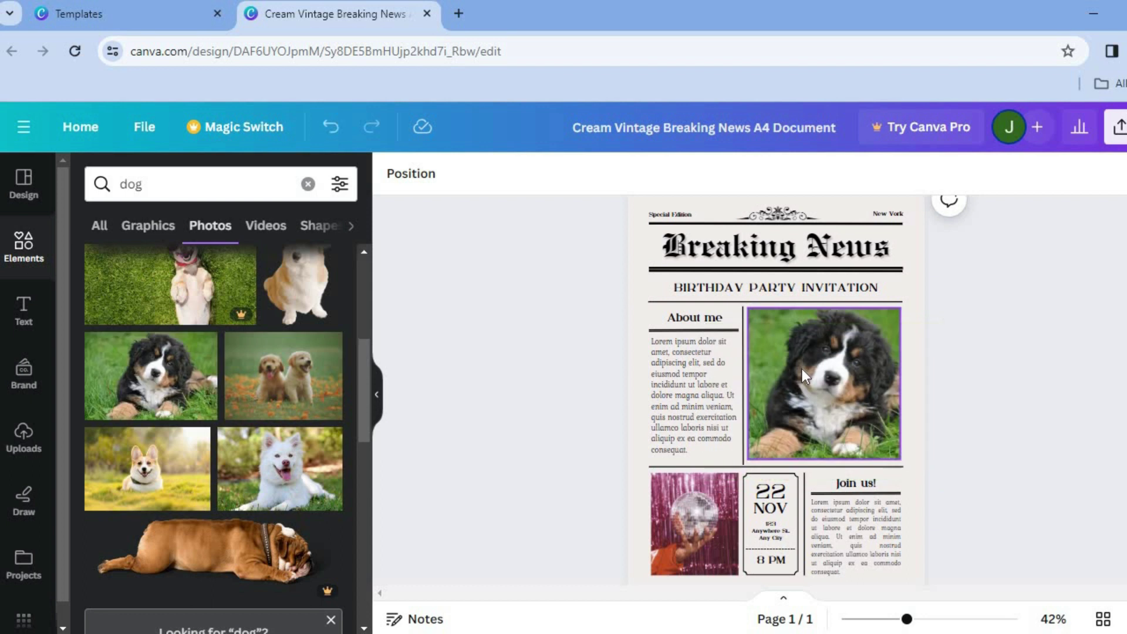
scroll(549, 495, "down", 1)
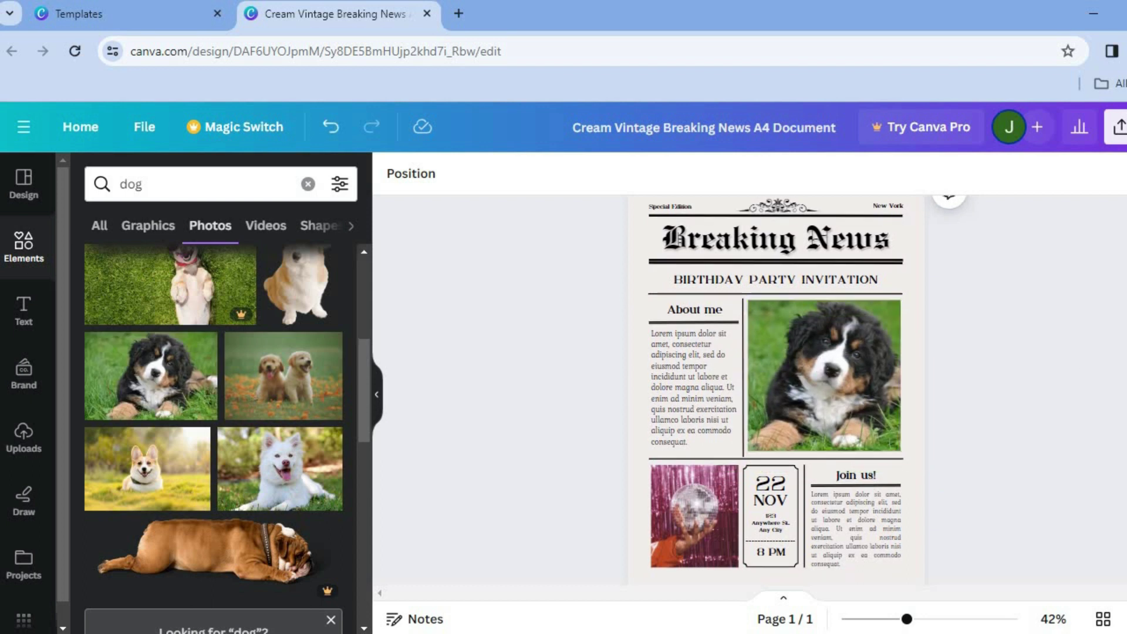
left_click_drag(176, 486, 682, 484)
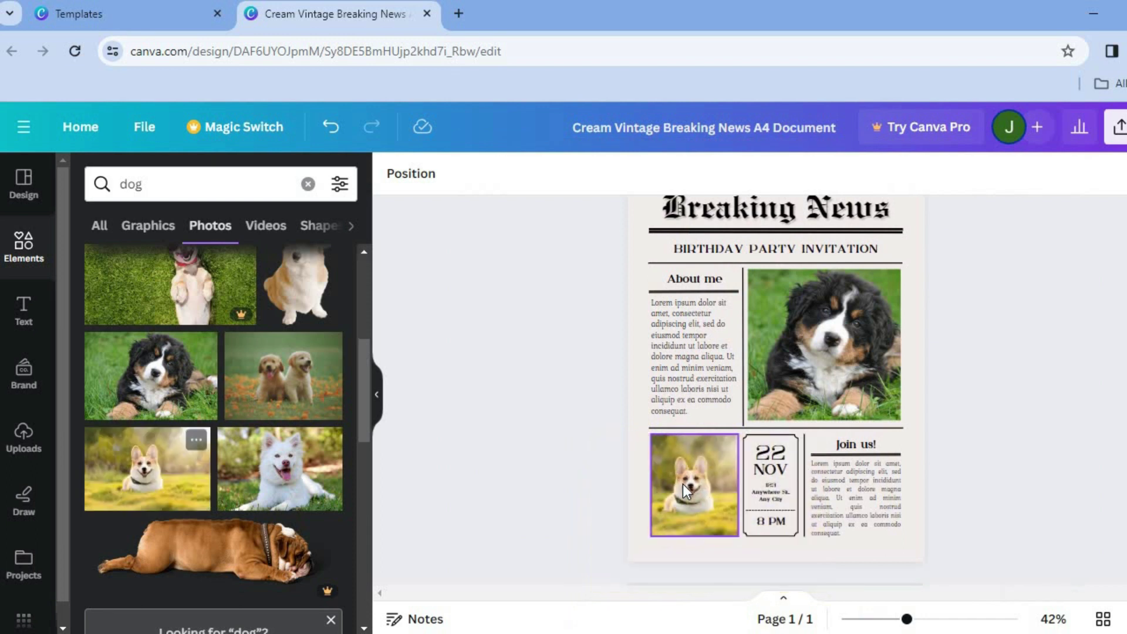
- Select the body text under "About me", then examine the fonts available for the "BIRTHDAY PARTY INVITATION" line
left_click(692, 339)
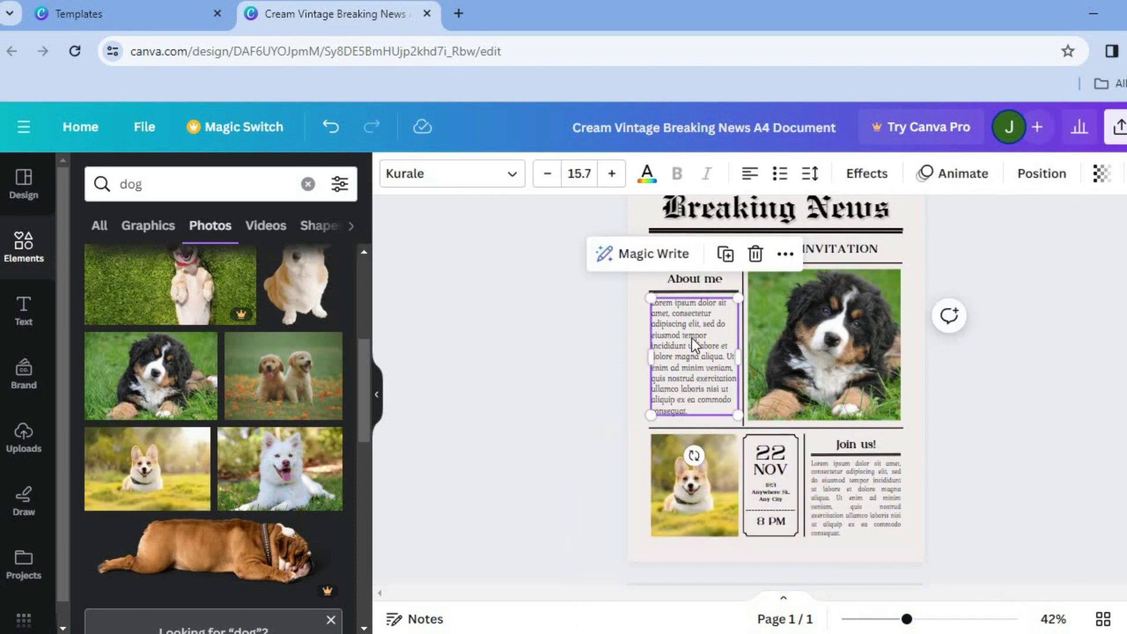
left_click(692, 337)
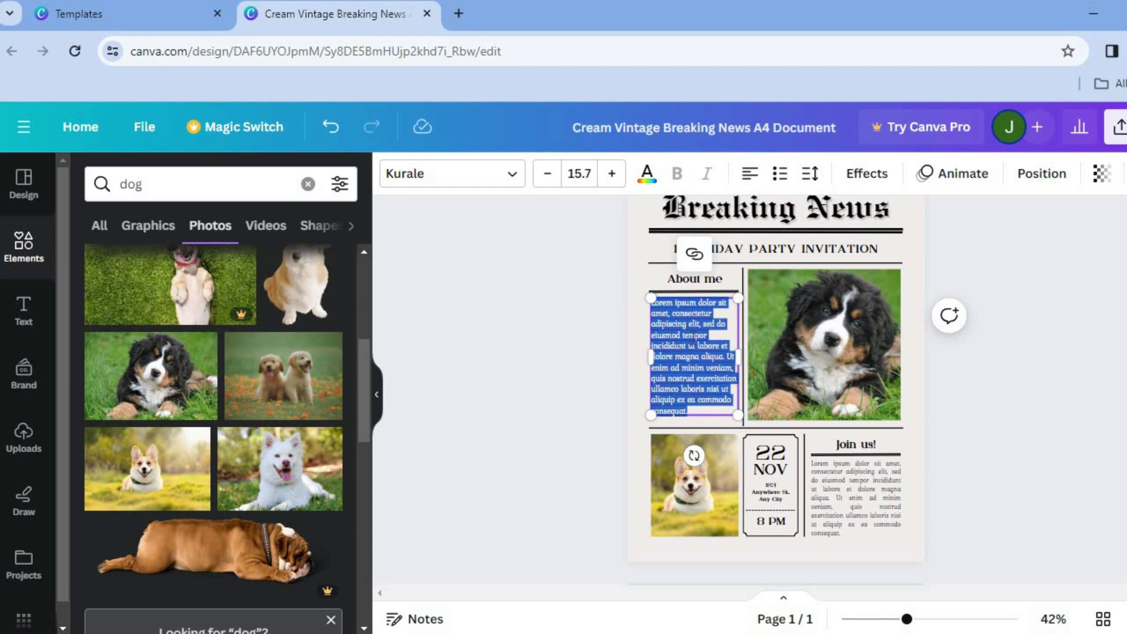
left_click(787, 242)
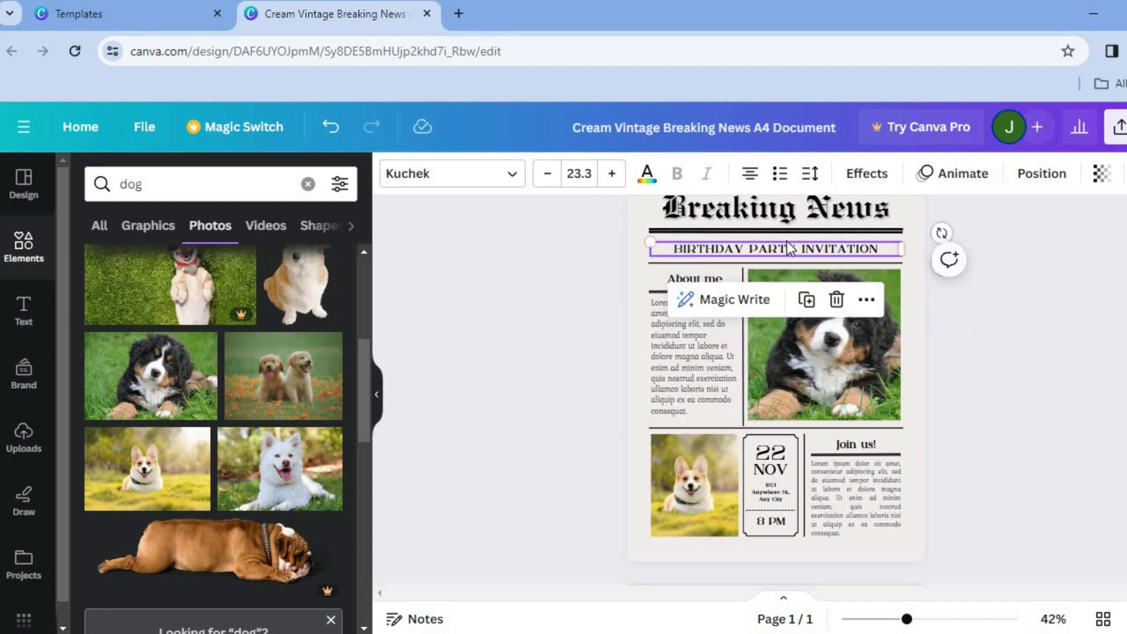
double_click(745, 249)
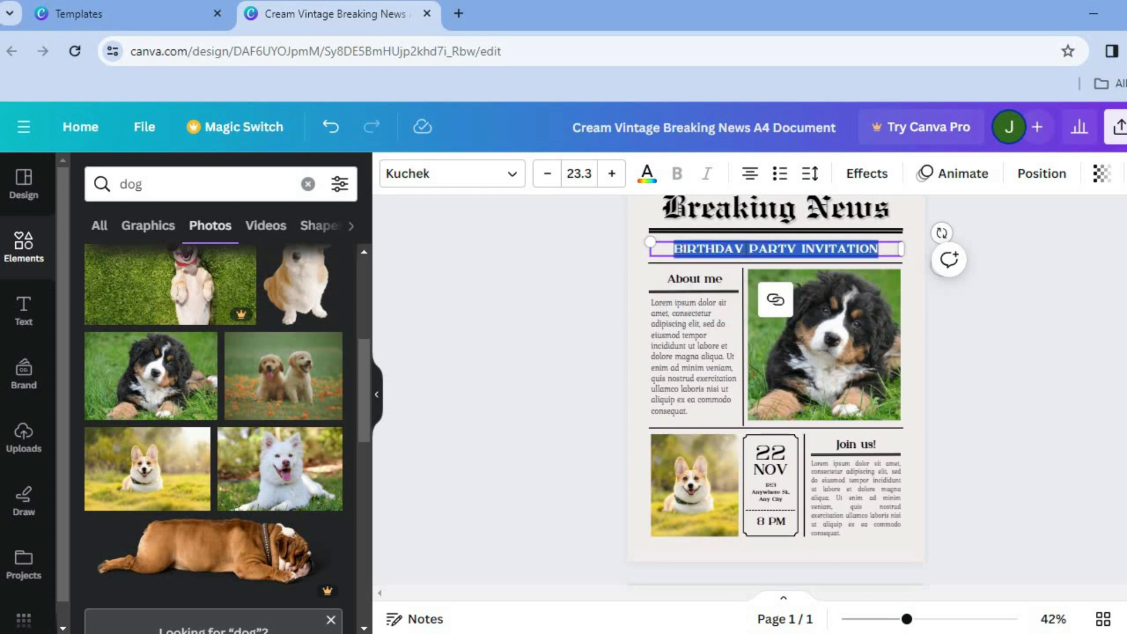
left_click(470, 184)
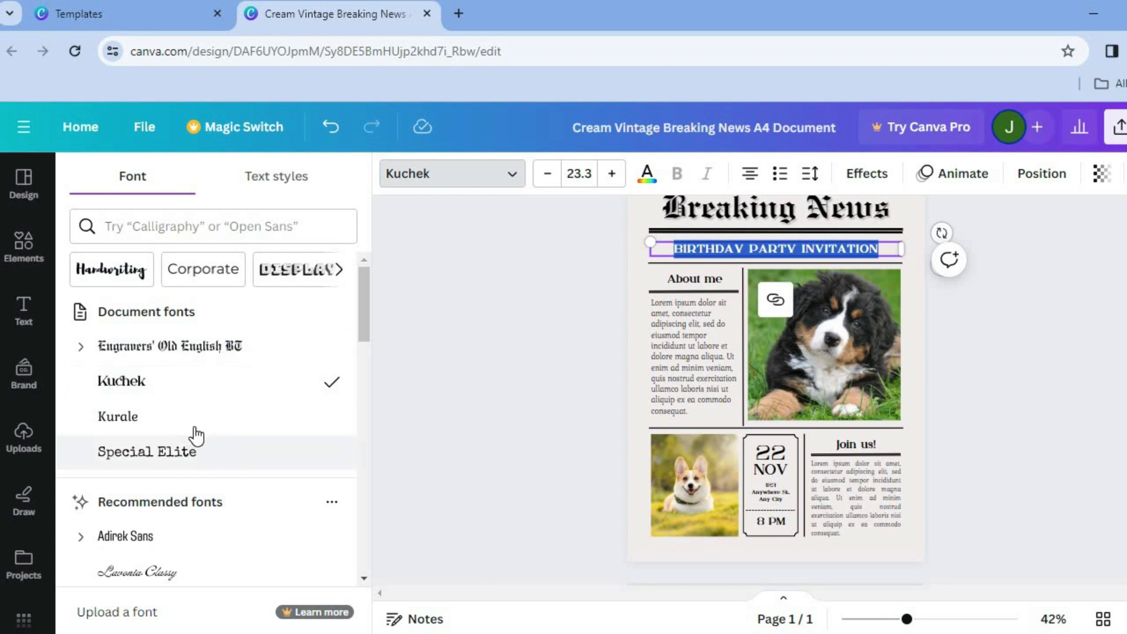
left_click(556, 330)
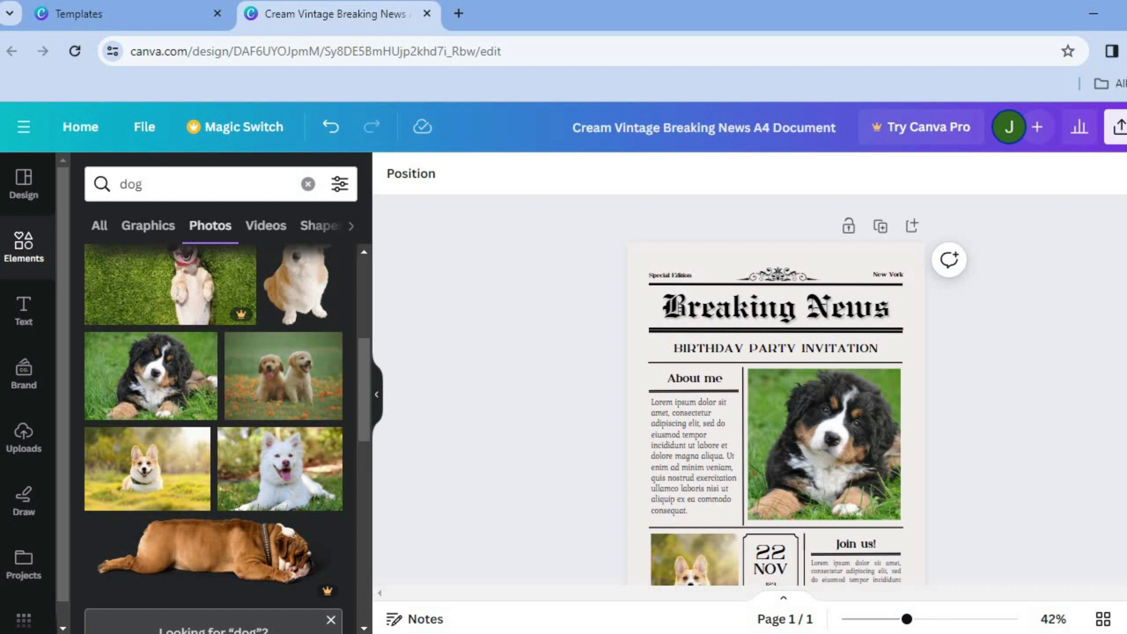
- Duplicate the newspaper page to add a second page with the same layout
scroll(775, 411, "down", 1)
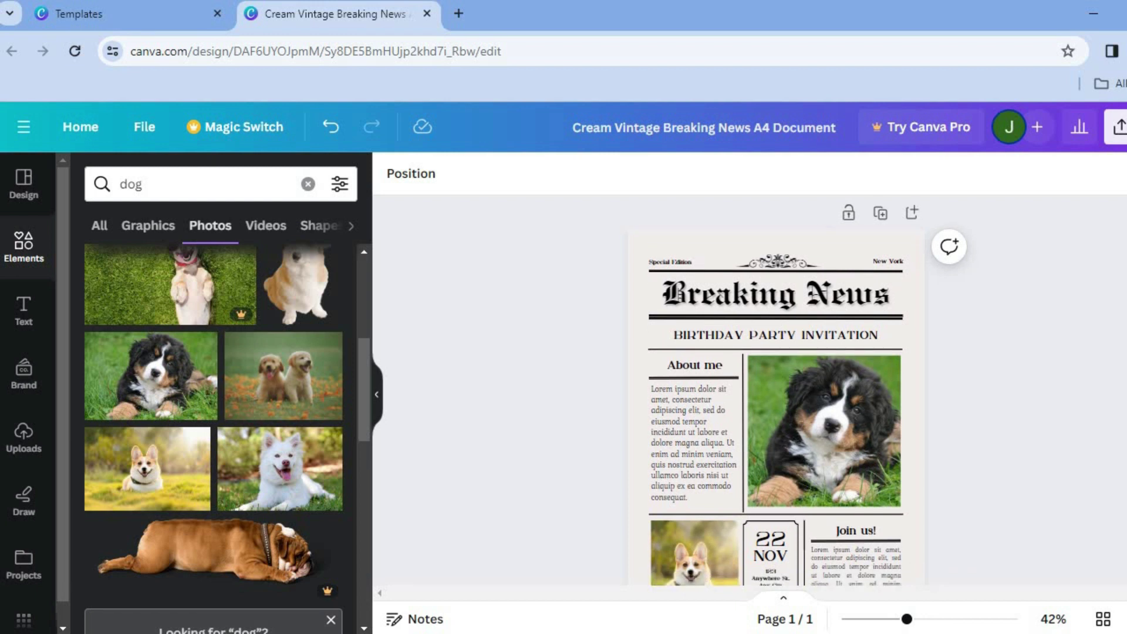
scroll(775, 411, "up", 1)
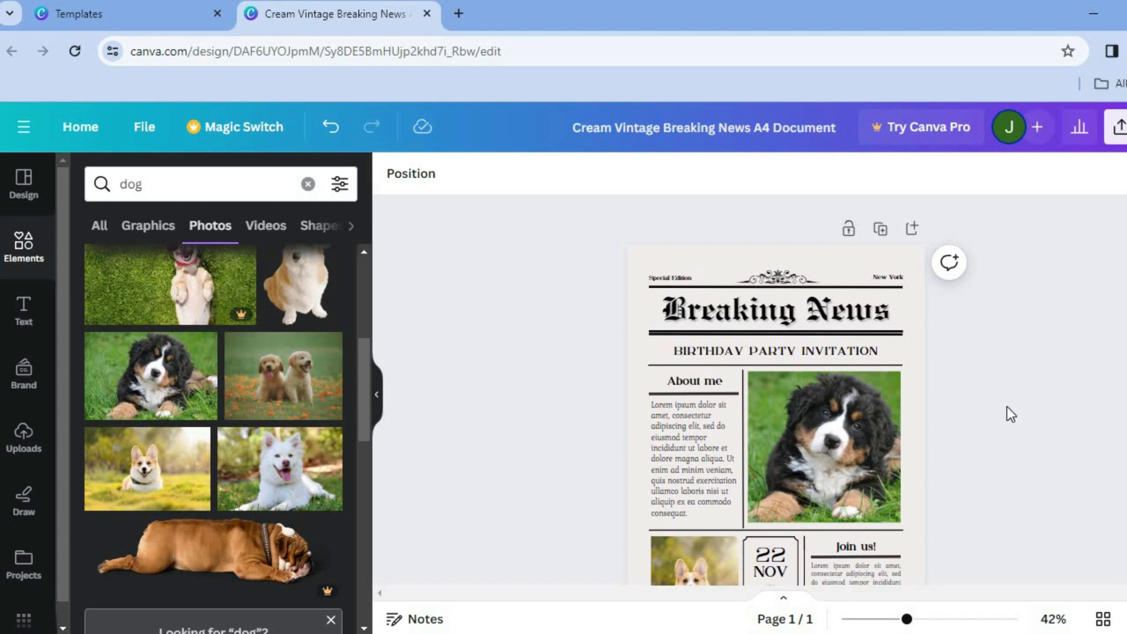
left_click(881, 230)
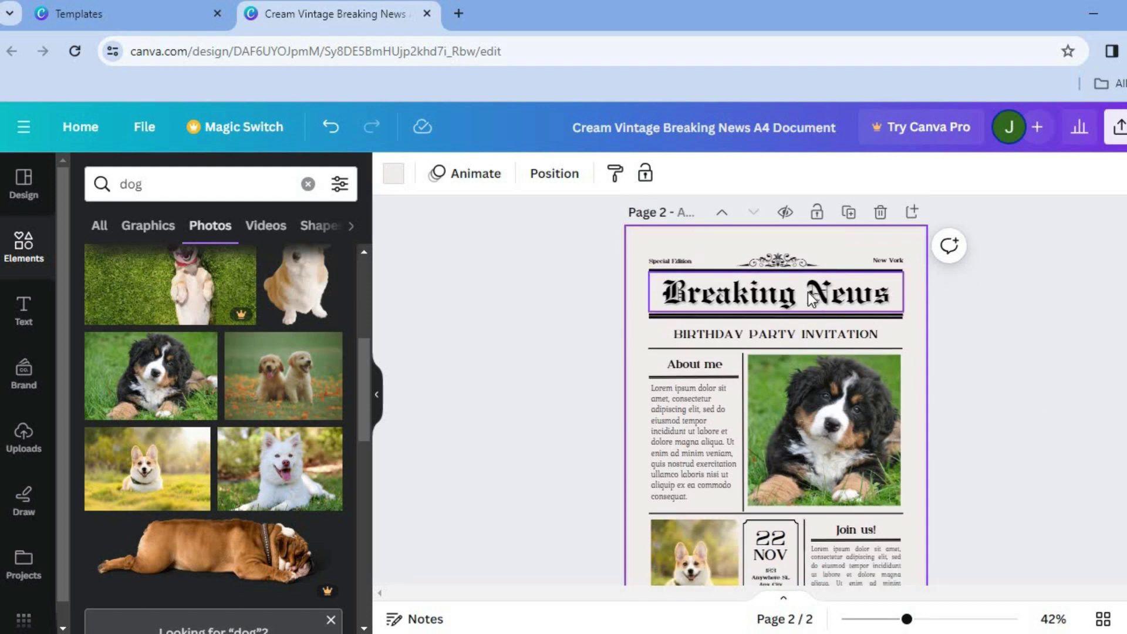
- Change the page 2 headline from "Breaking News" to "Sports News"
double_click(771, 296)
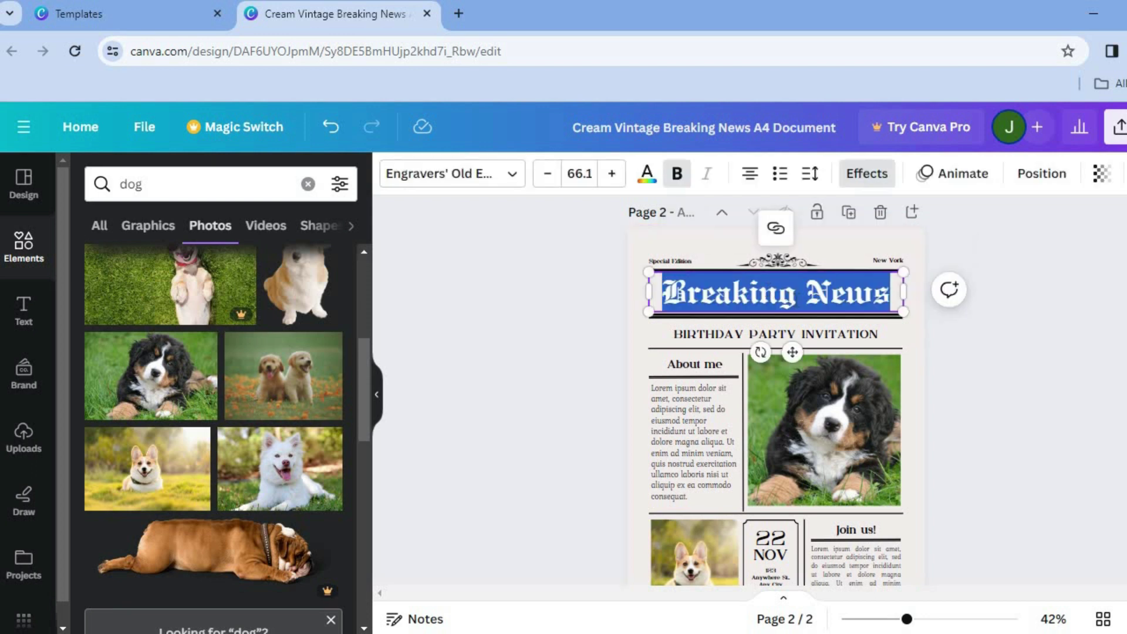
left_click(797, 292)
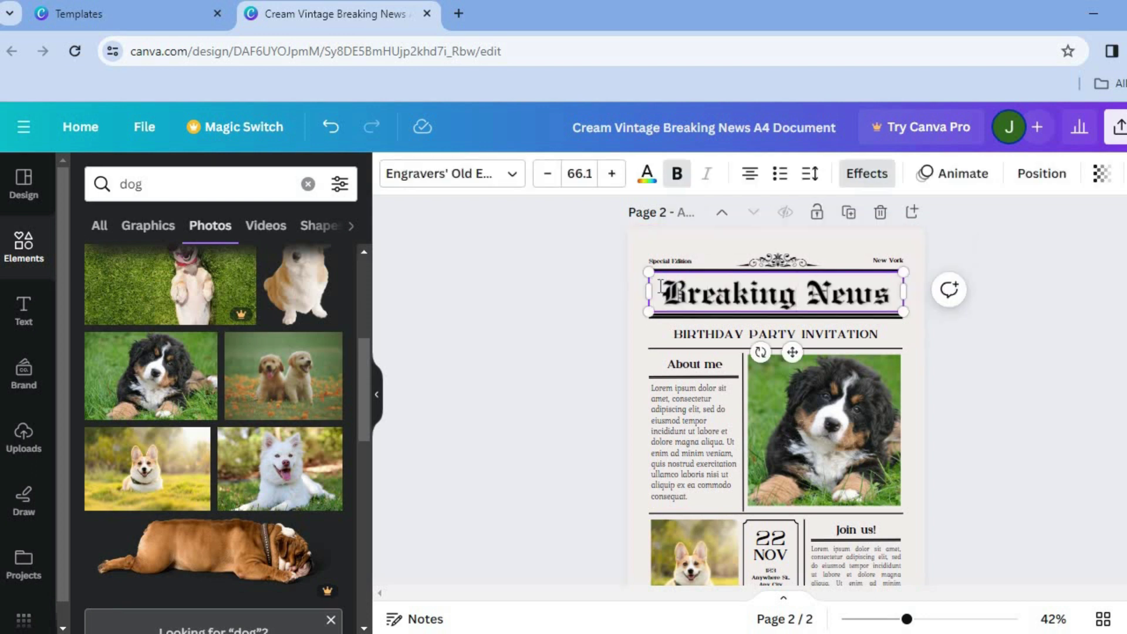
left_click_drag(796, 299, 662, 298)
type("sports")
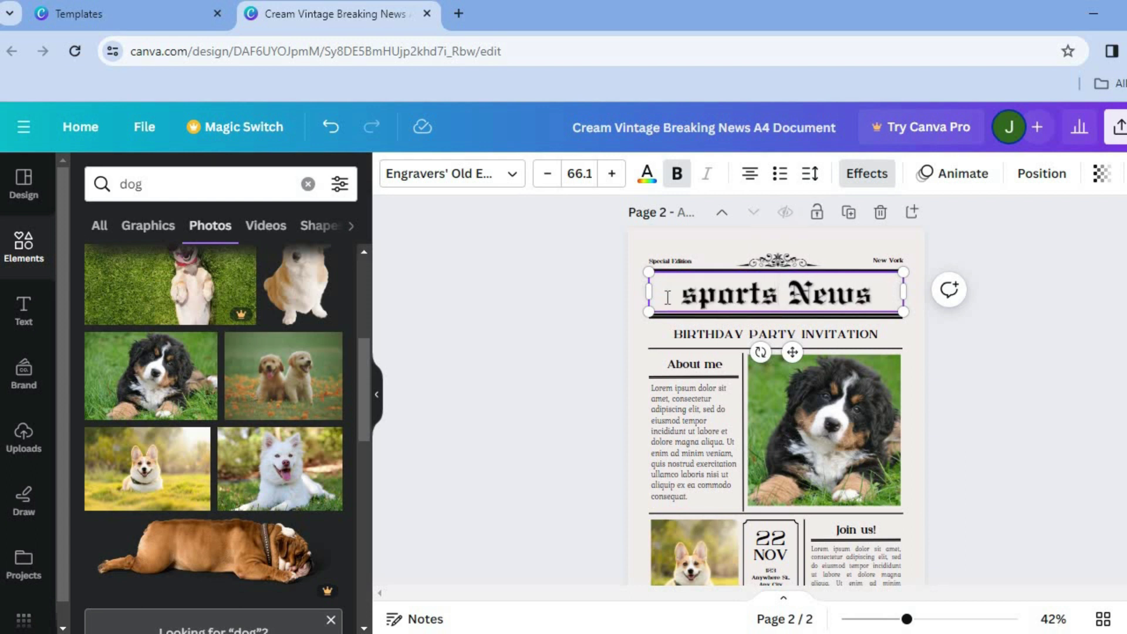
left_click_drag(697, 294, 679, 294)
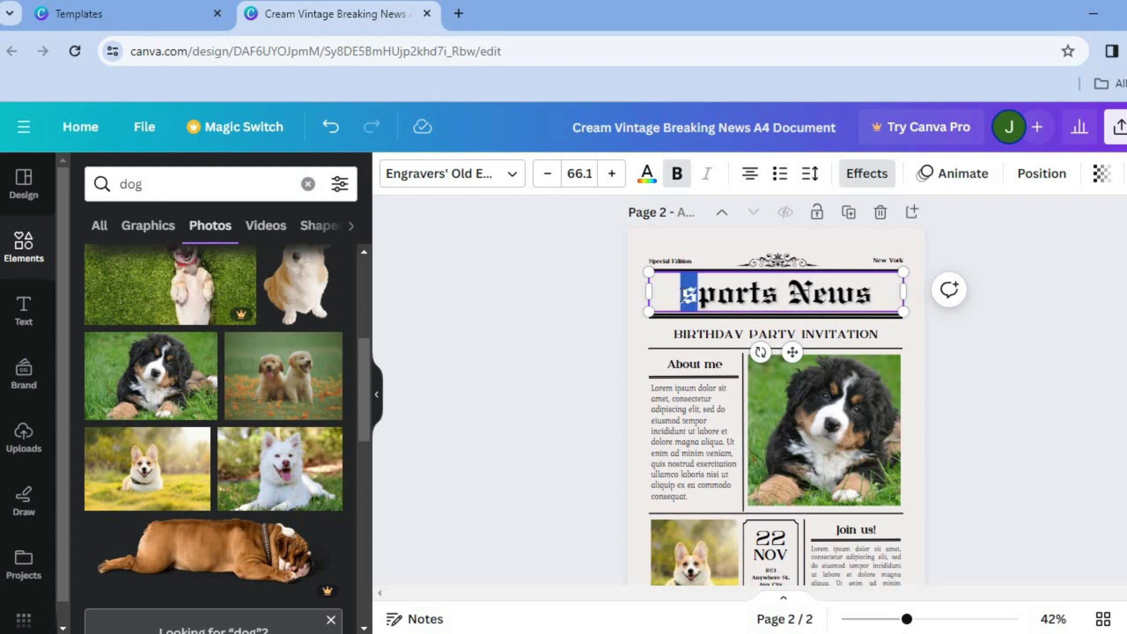
type("S")
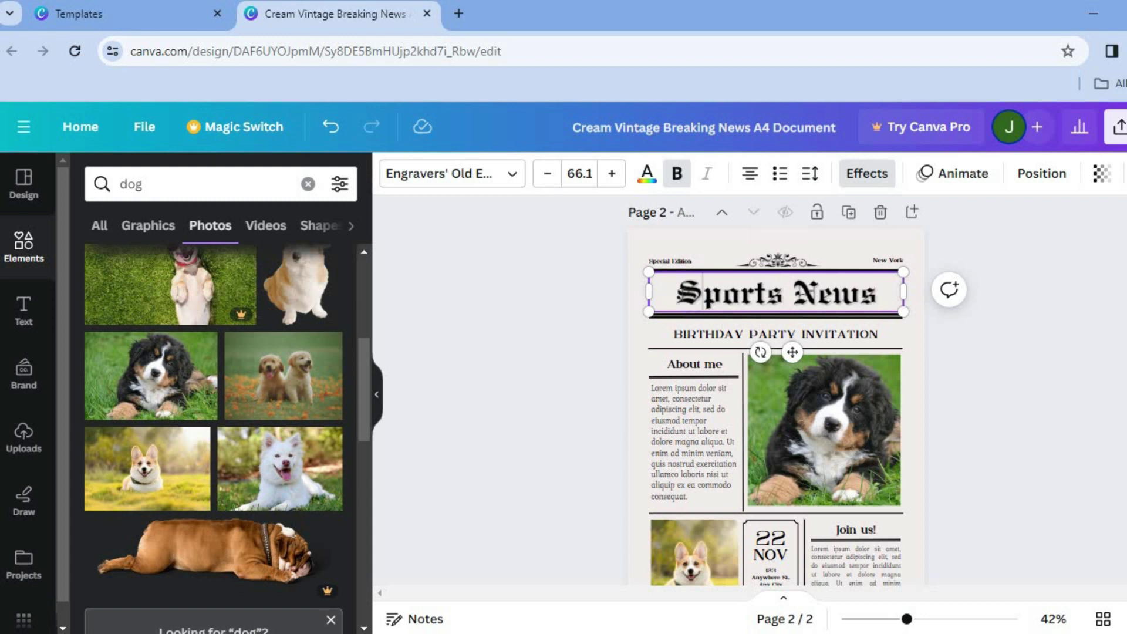
- Delete the "BIRTHDAY PARTY INVITATION" line and the thin horizontal rule beneath it on page 2
left_click(821, 339)
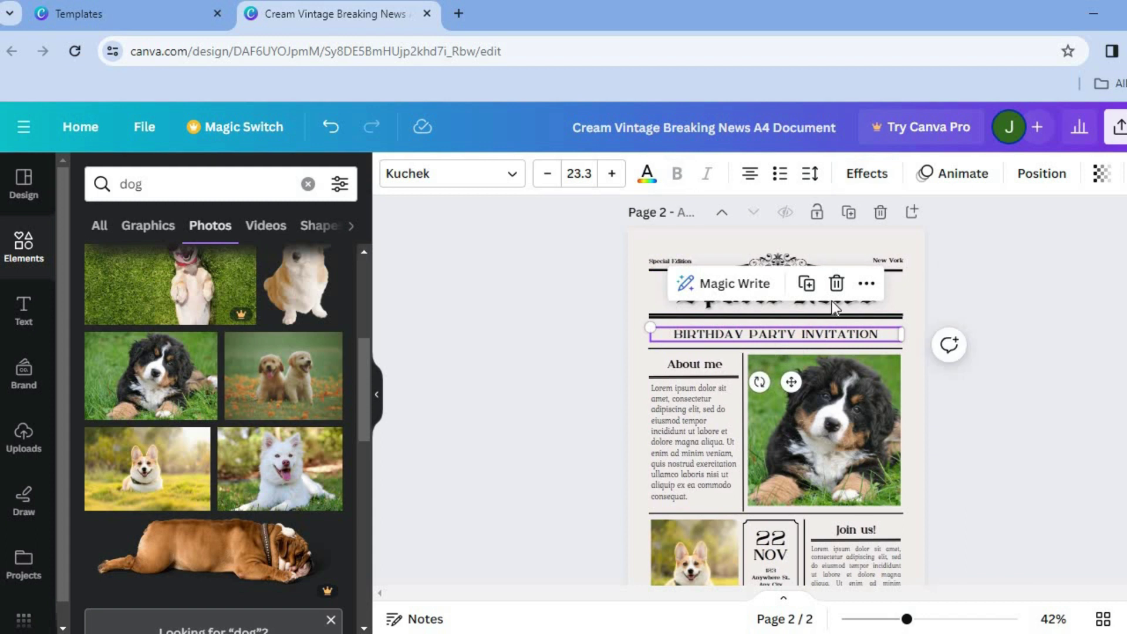
left_click(837, 284)
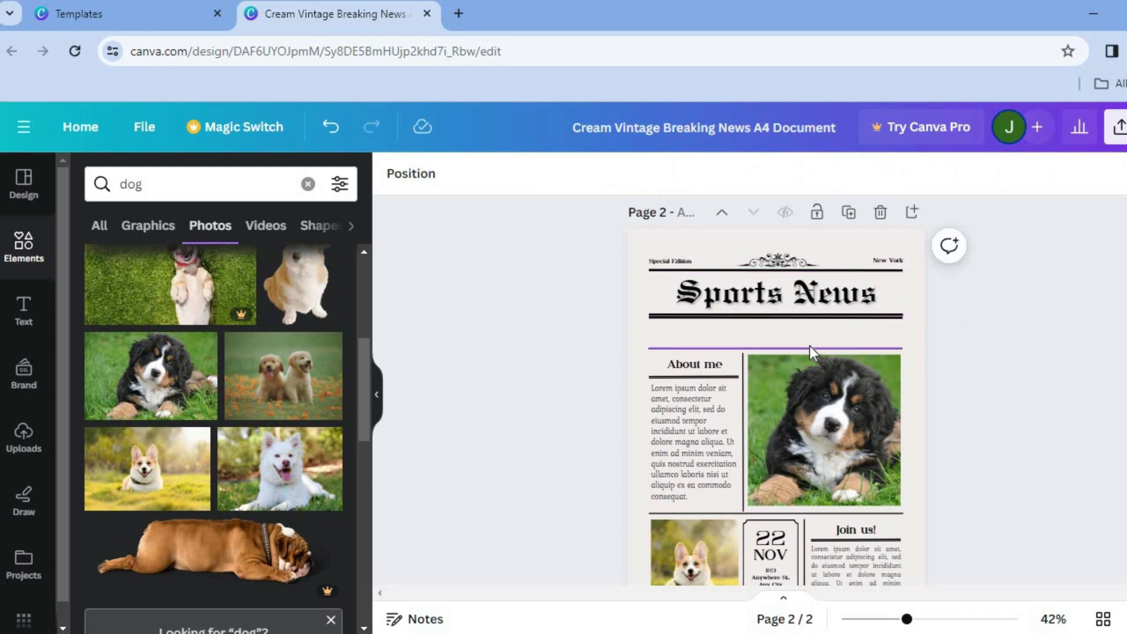
left_click(745, 350)
left_click(775, 303)
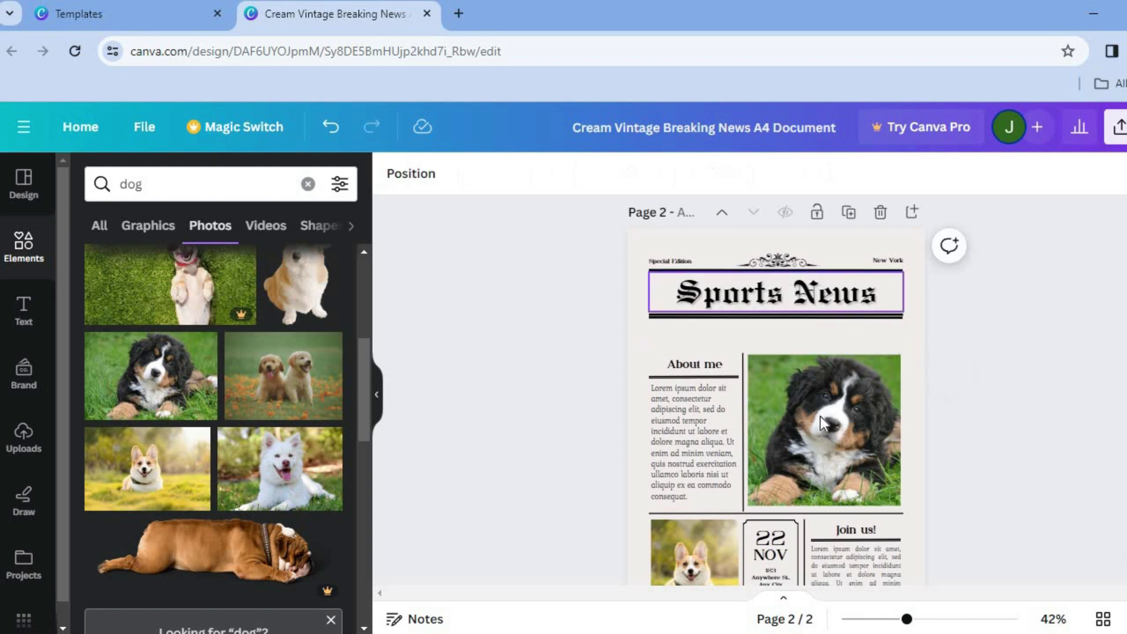
- Move the large puppy photo, the "About me" heading with its rule, and its body text up into the freed space
left_click(822, 425)
left_click_drag(822, 425, 821, 398)
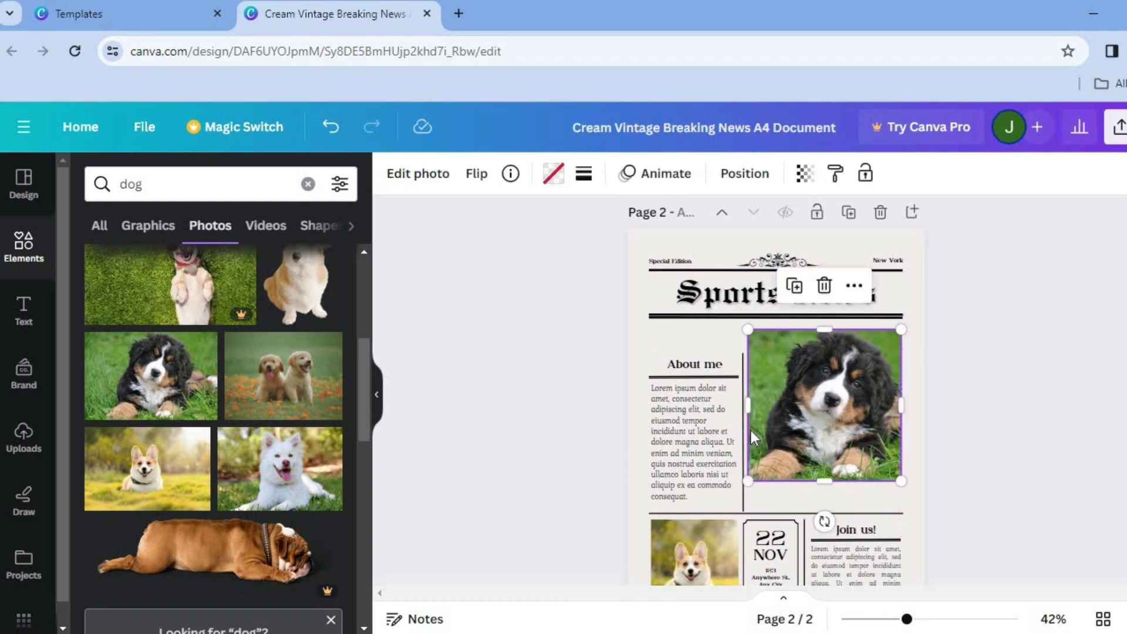
left_click(709, 368)
mouse_move(709, 369)
left_mouse_down()
mouse_move(707, 350)
mouse_move(695, 361)
left_mouse_up()
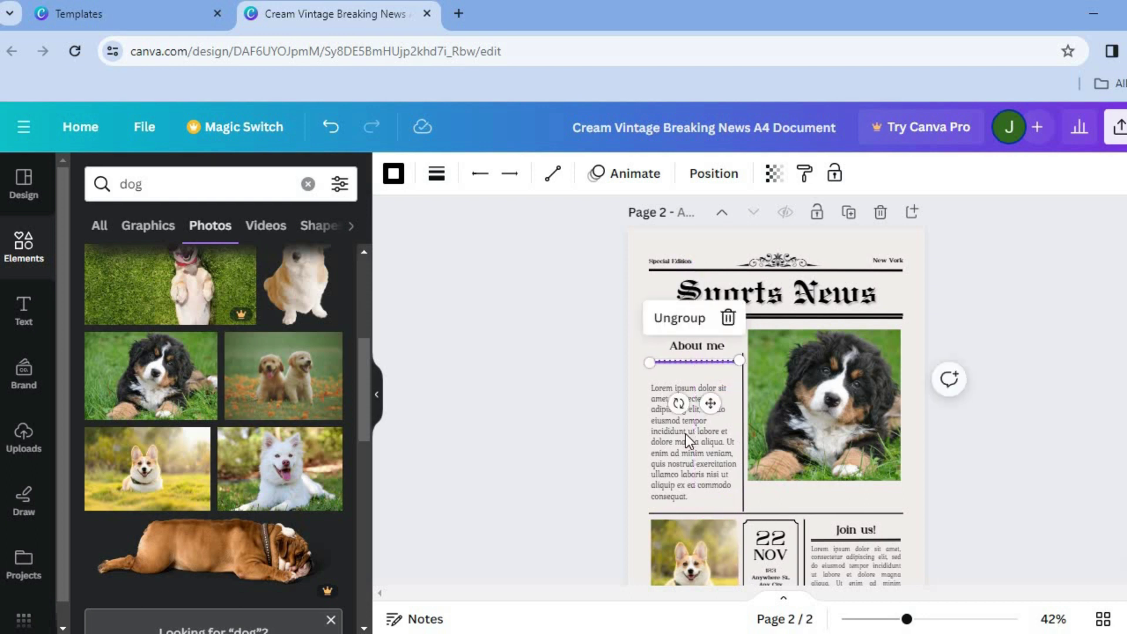
left_click_drag(686, 435, 686, 421)
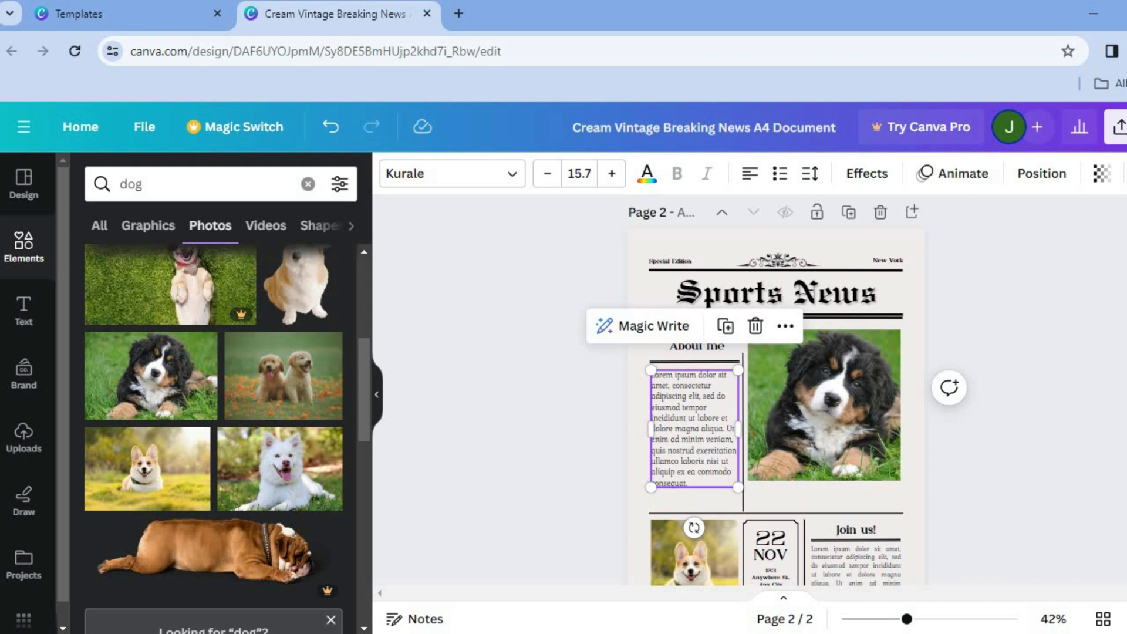
- Search the elements library for "football" photos and replace the large puppy photo with the stadium photo at sunset
scroll(809, 404, "down", 3)
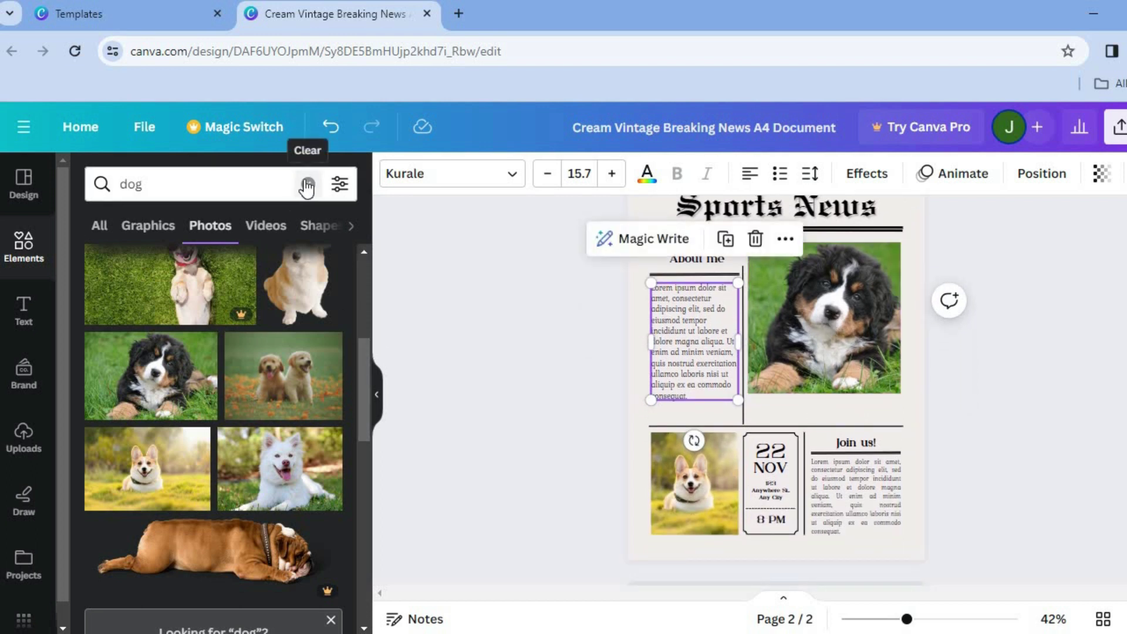
left_click(260, 187)
key("ctrl+a")
key("BackSpace")
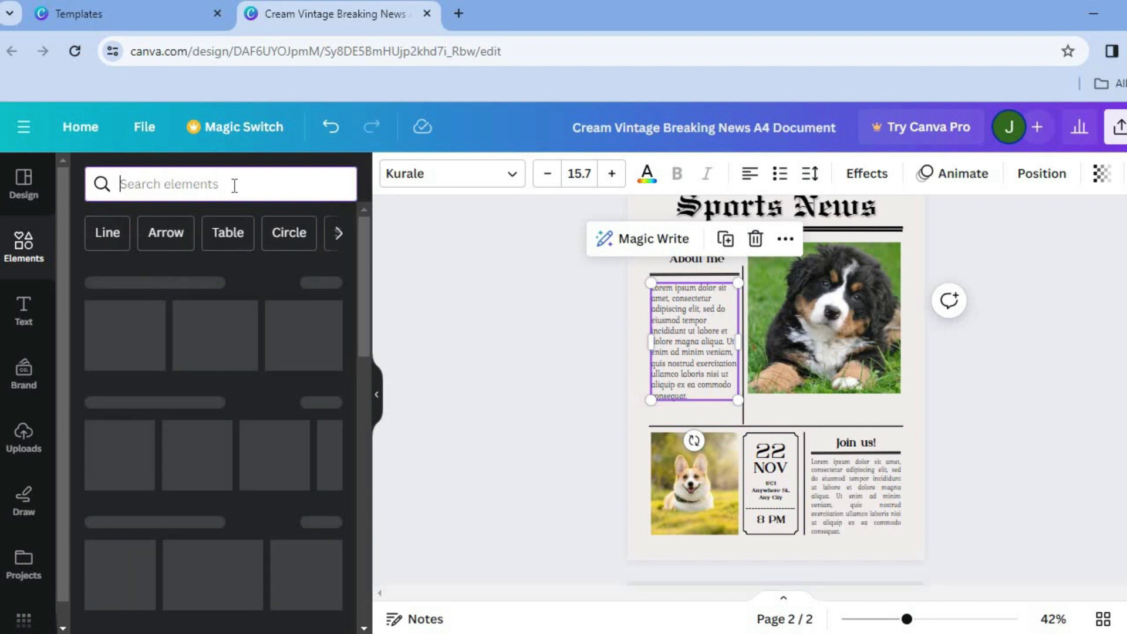
type("foo")
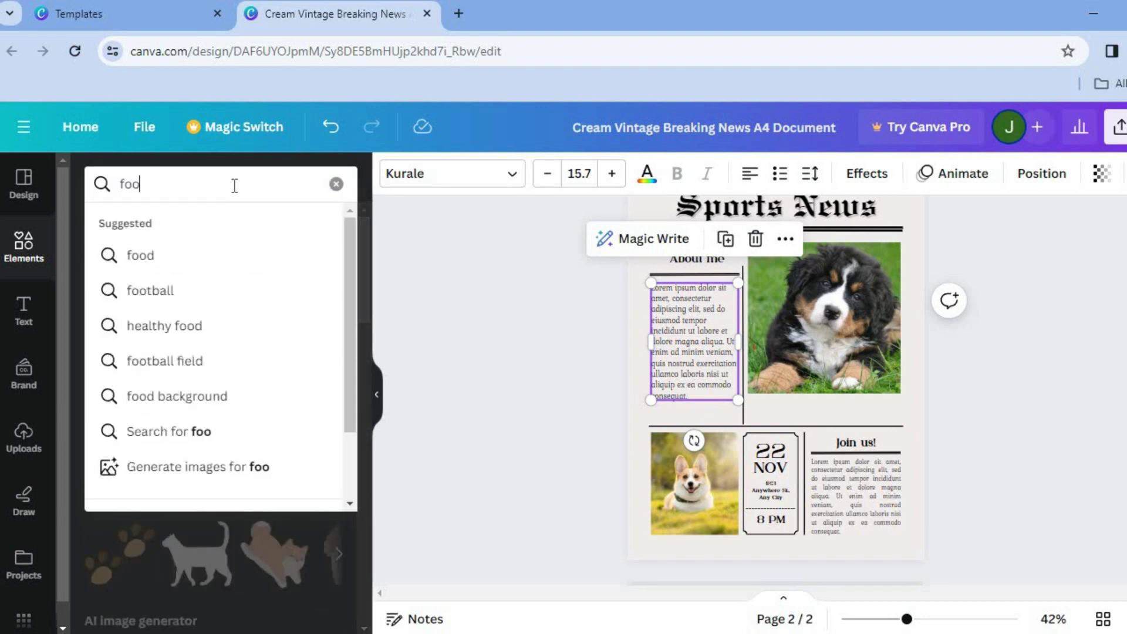
left_click(200, 293)
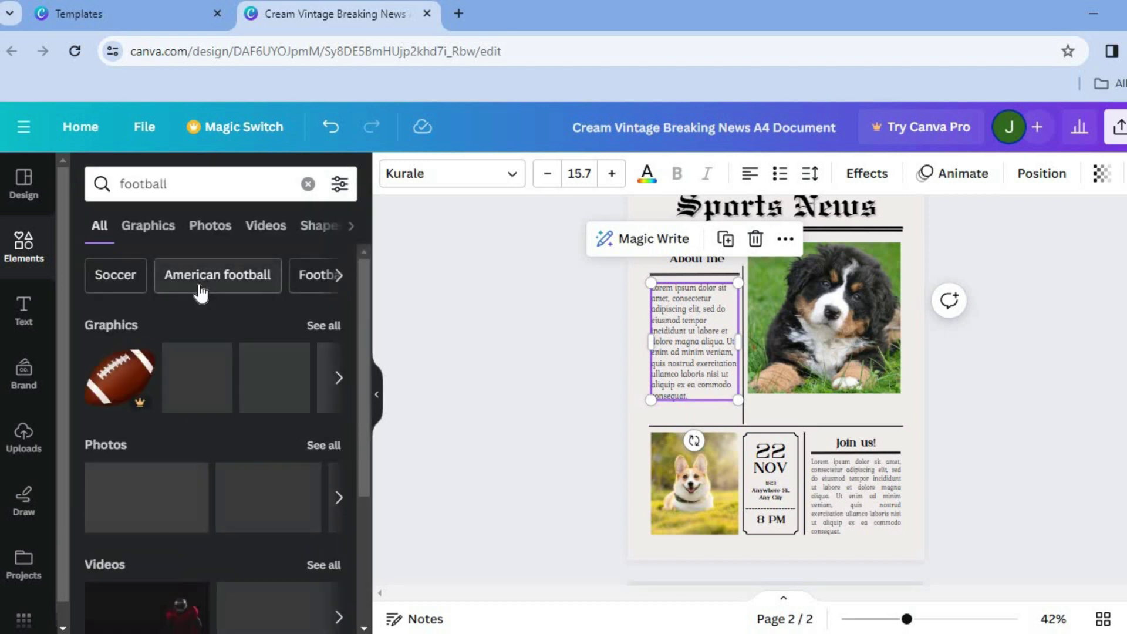
left_click(210, 229)
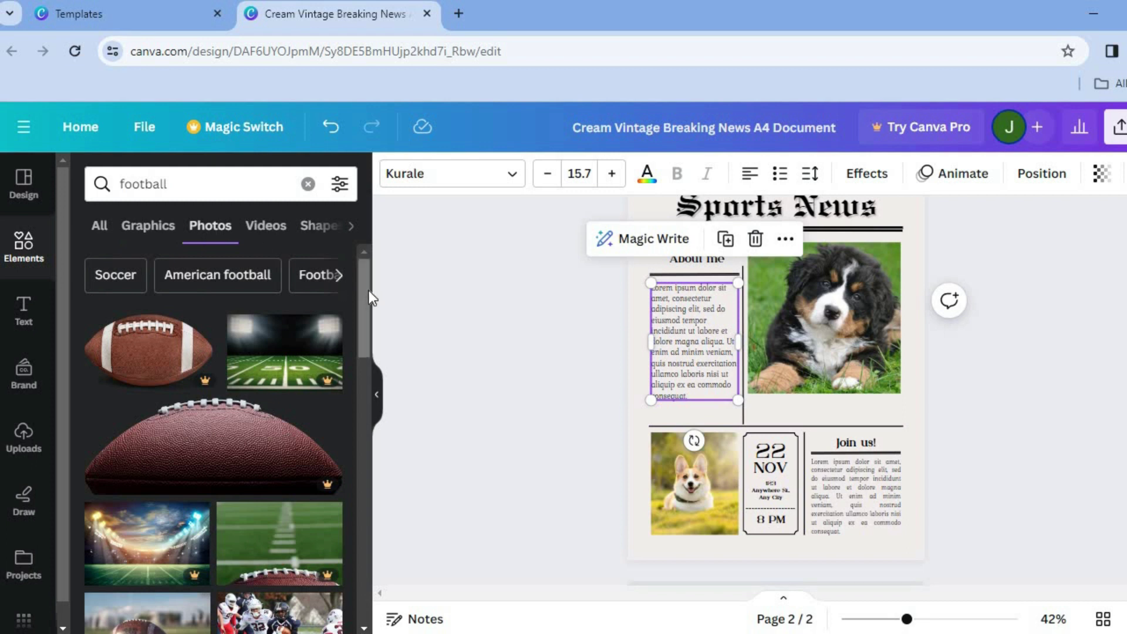
scroll(372, 394, "down", 5)
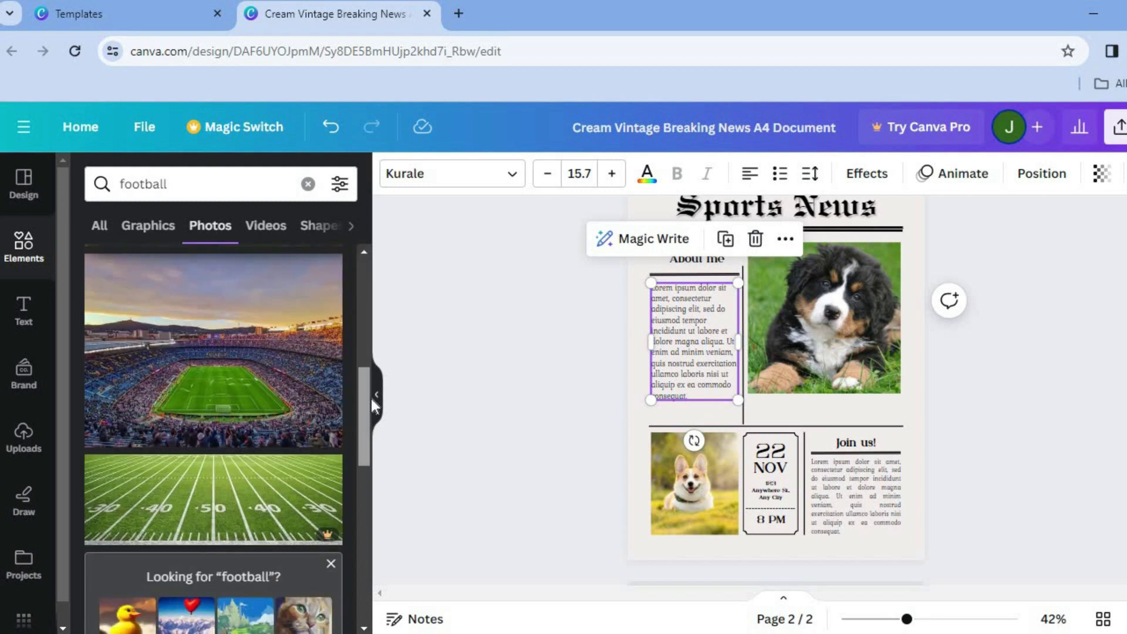
left_click_drag(688, 355, 822, 372)
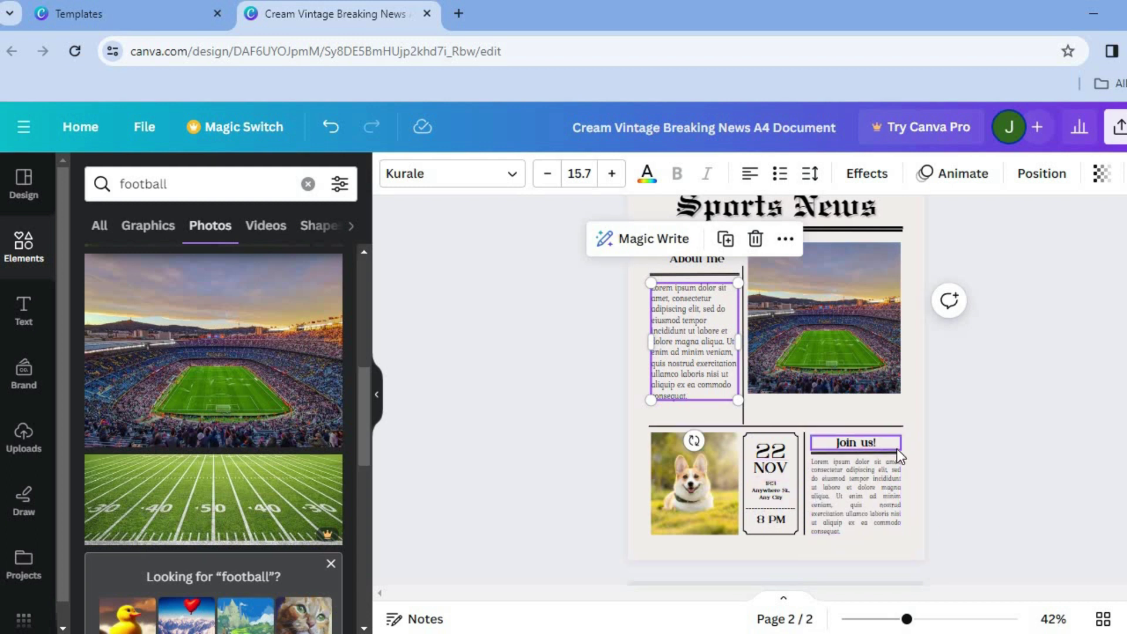
- Delete the "Join us!" heading and the body text below it
left_click(857, 490)
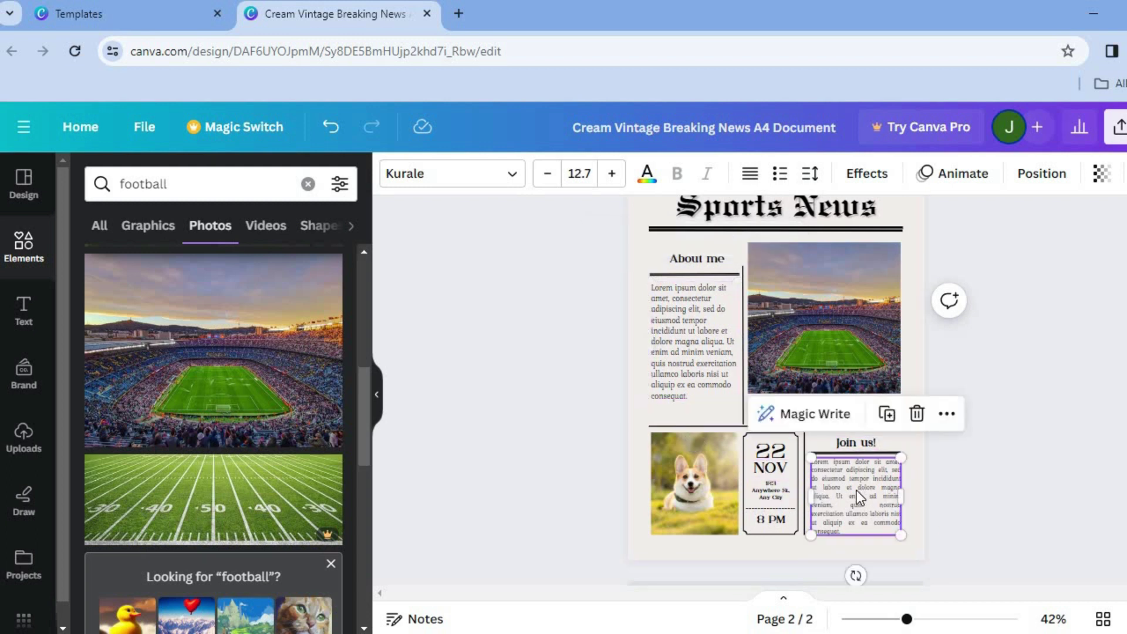
left_click(913, 415)
left_click(854, 440)
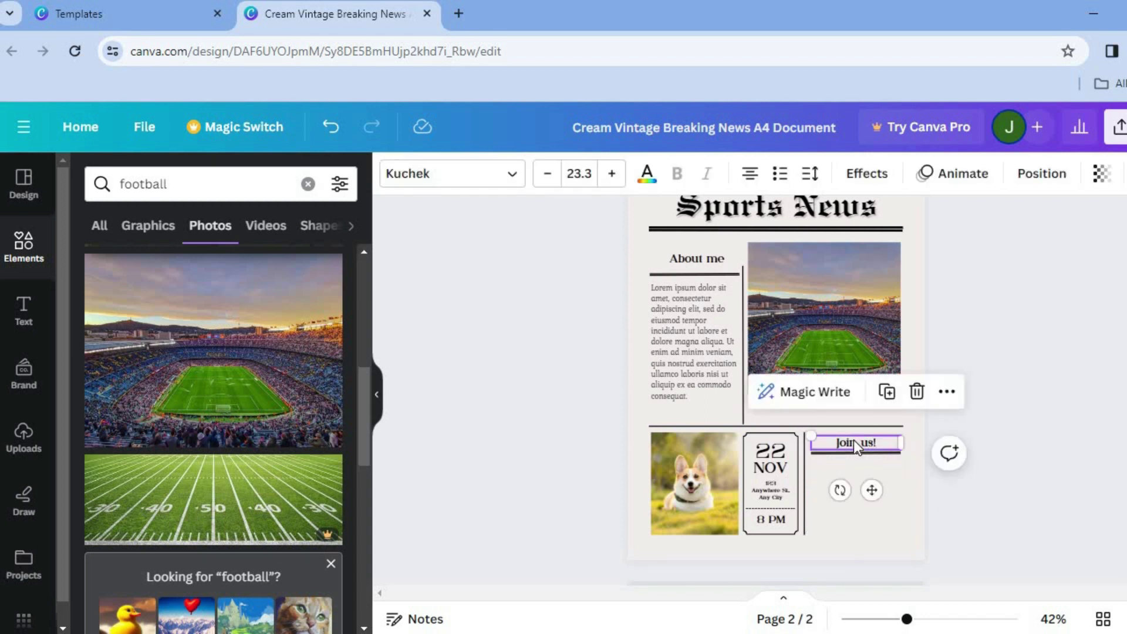
left_click(918, 394)
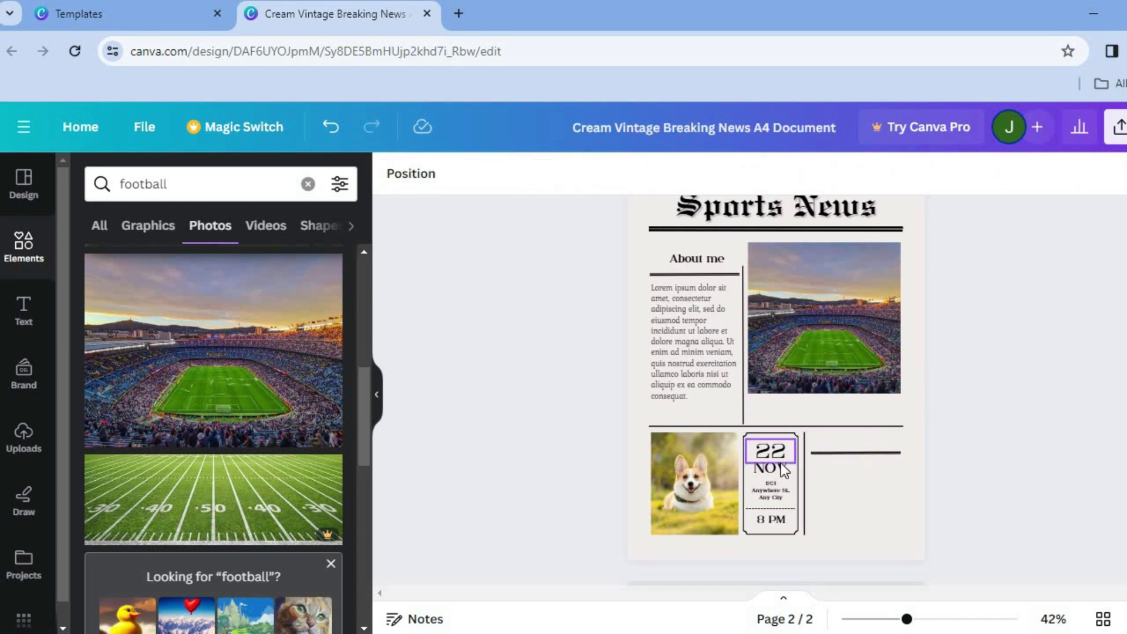
- Delete the address text in the date box and the corgi photo together with its frame
left_click(773, 452)
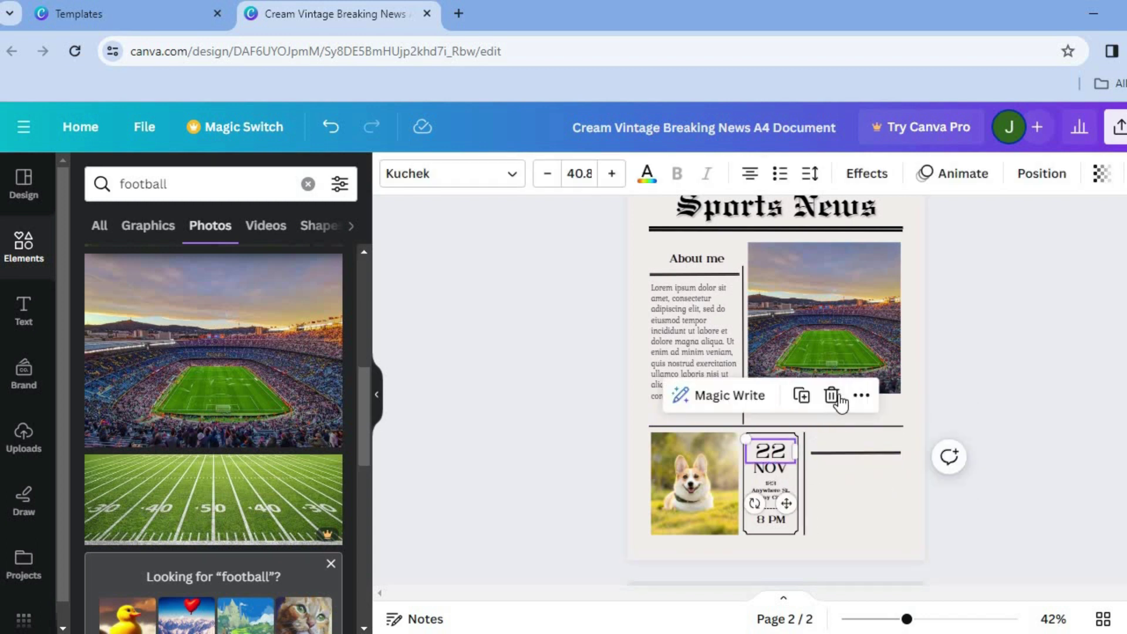
left_click(779, 484)
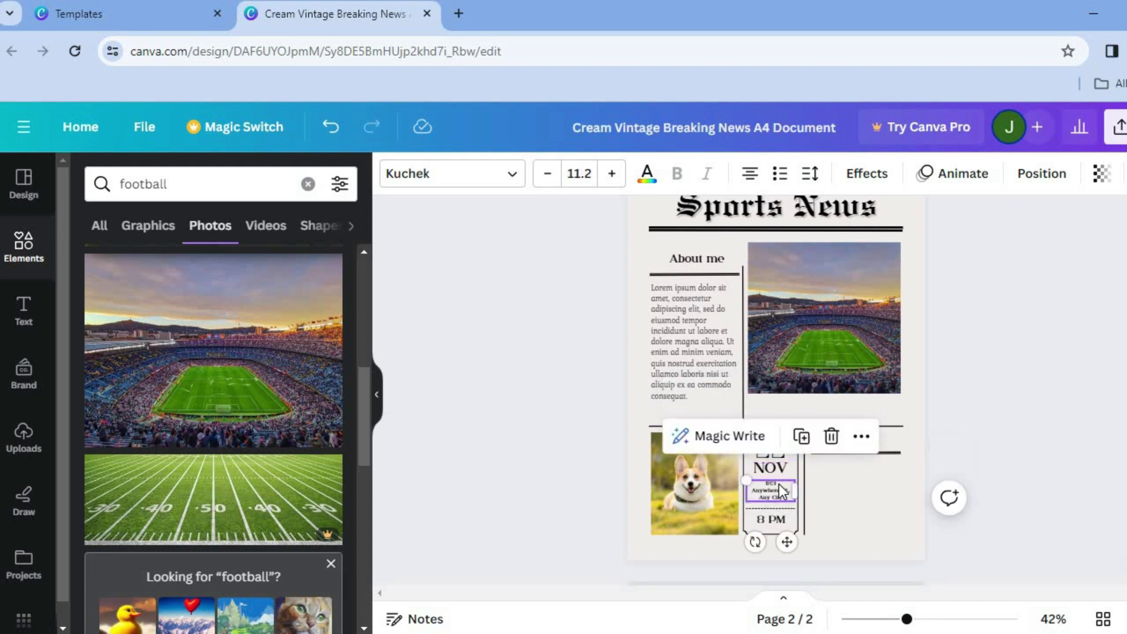
left_click(833, 439)
left_click(721, 485)
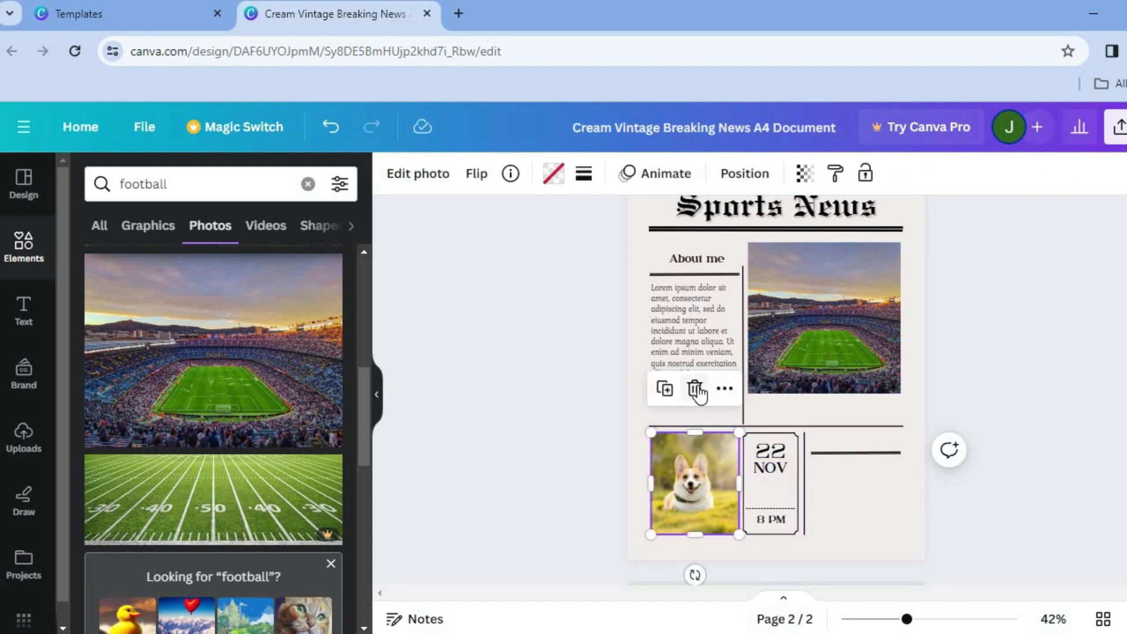
left_click(695, 388)
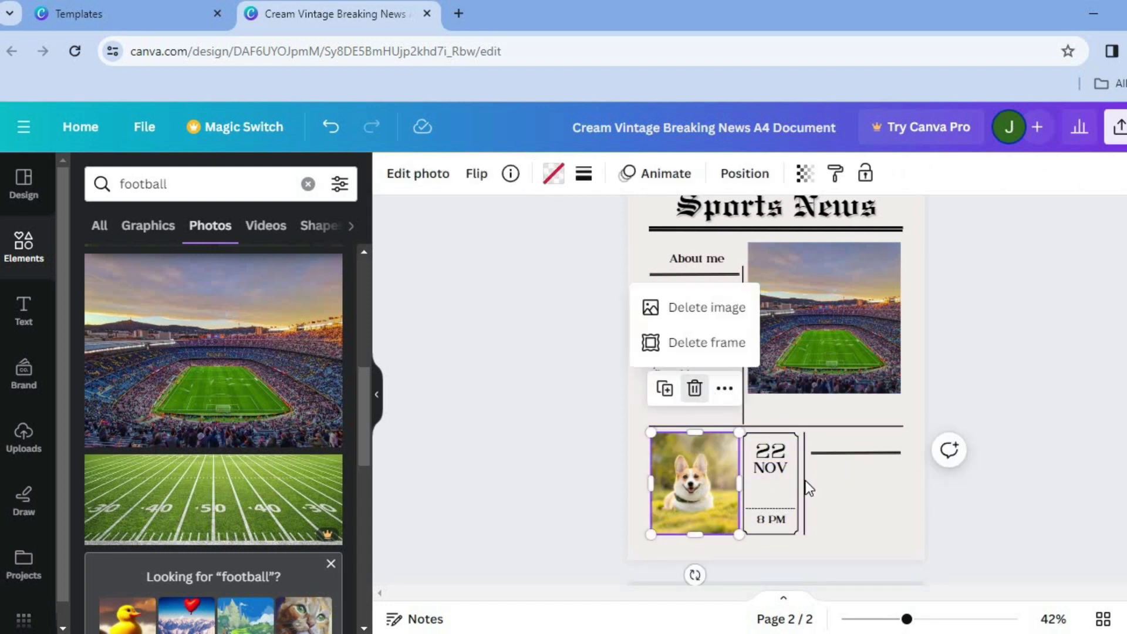
left_click(713, 344)
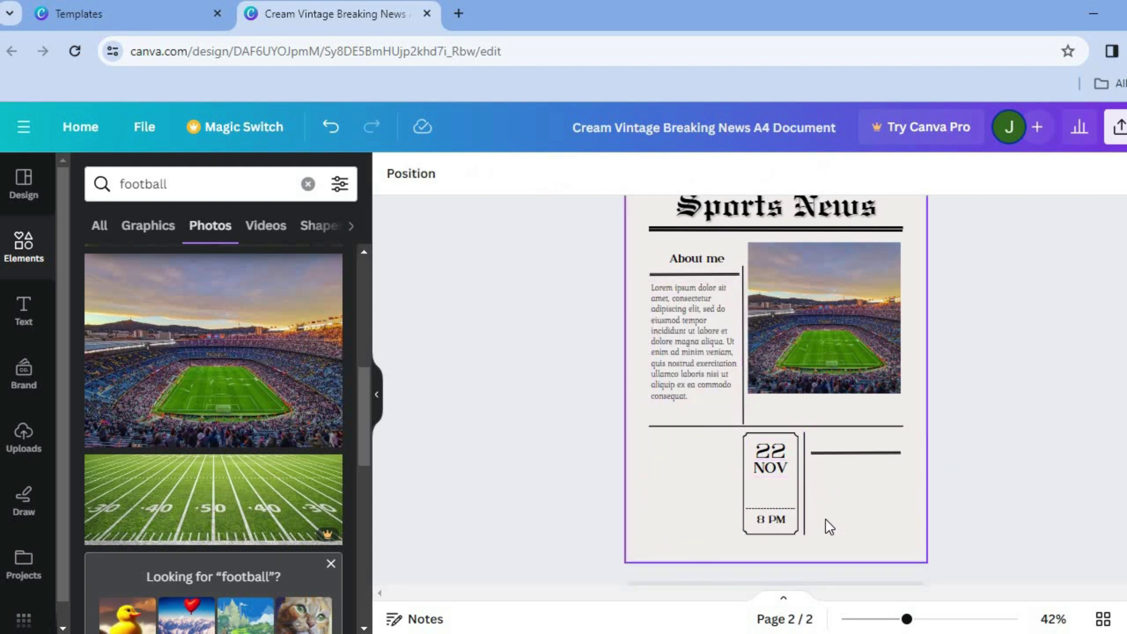
- Delete the dashed divider inside the date box and the border around the box
left_click(787, 500)
left_click(770, 464)
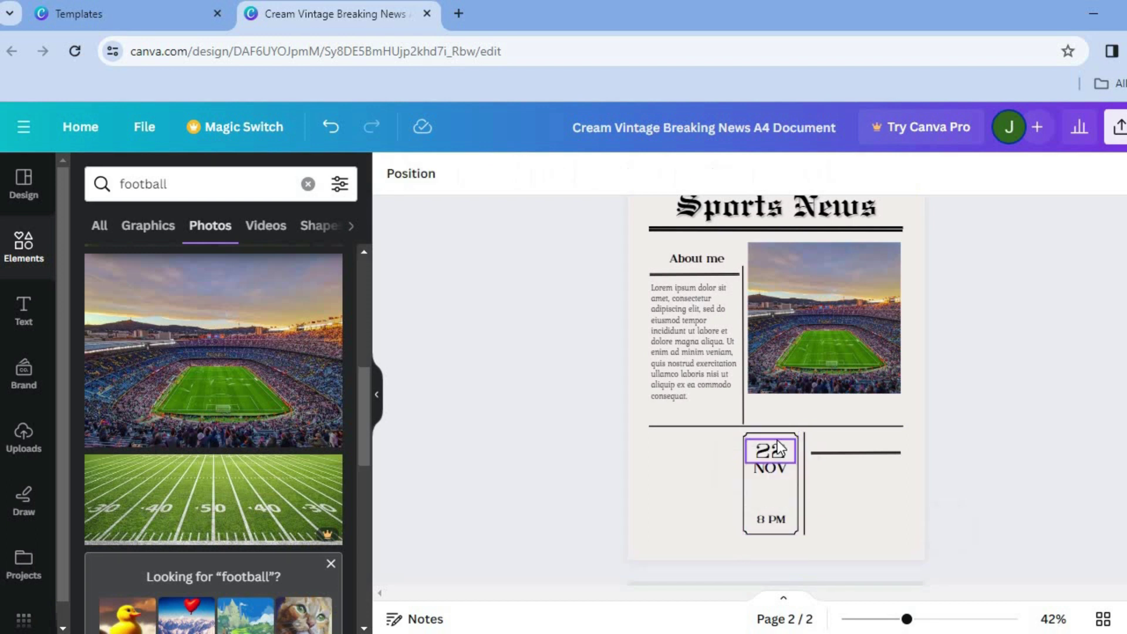
left_click(778, 434)
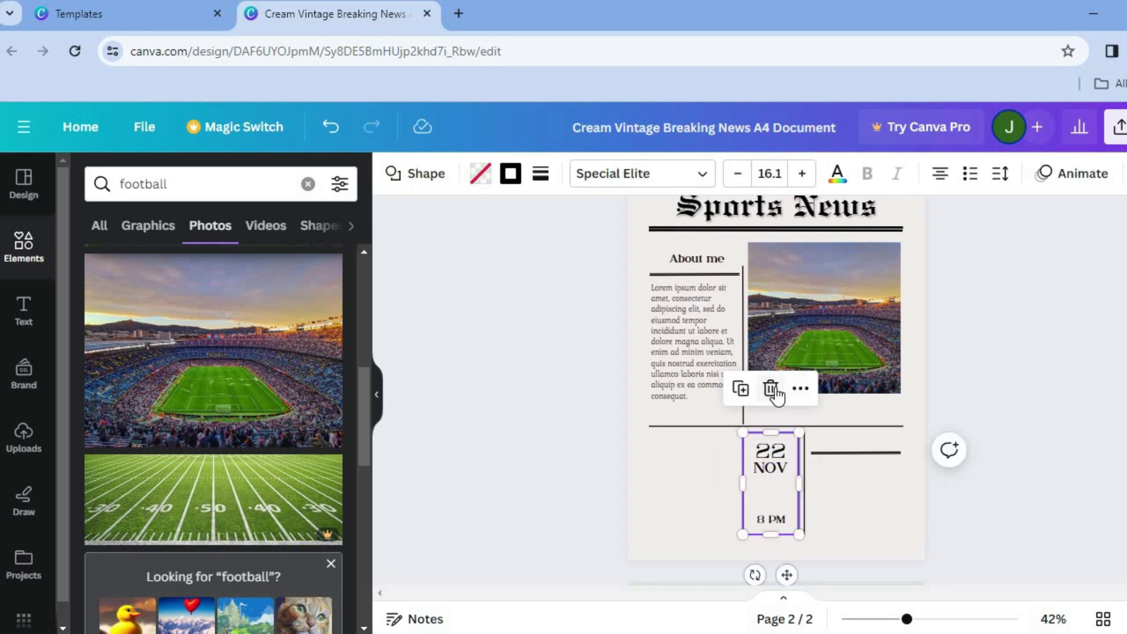
left_click(809, 450)
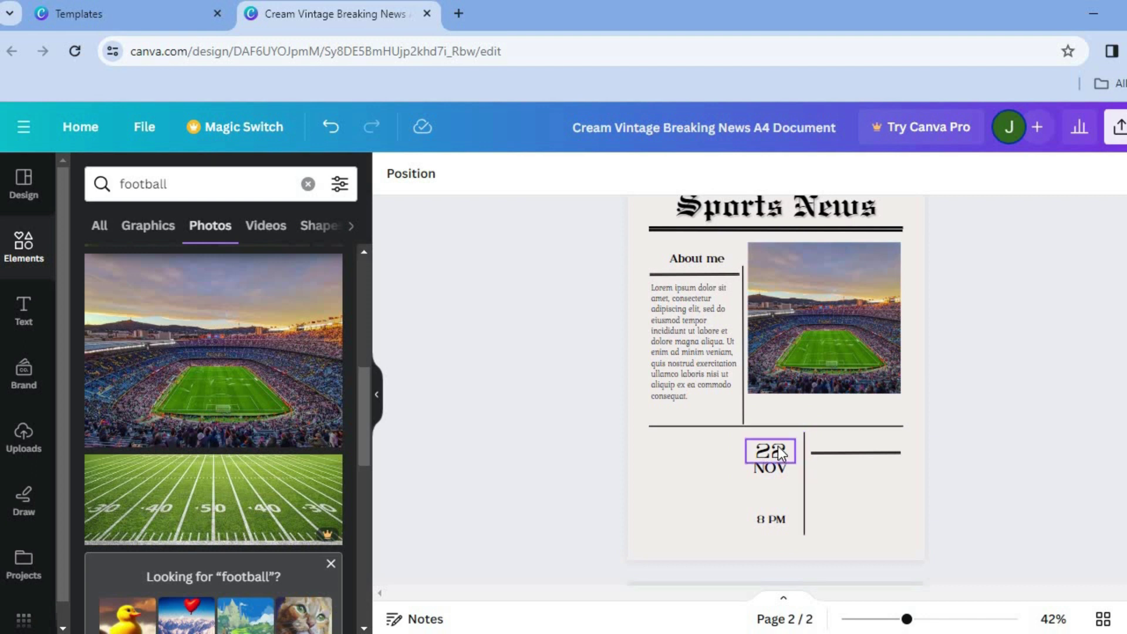
- Delete the "22", "NOV" and "8 PM" texts from the lower part of page 2
left_click(777, 450)
left_click(830, 395)
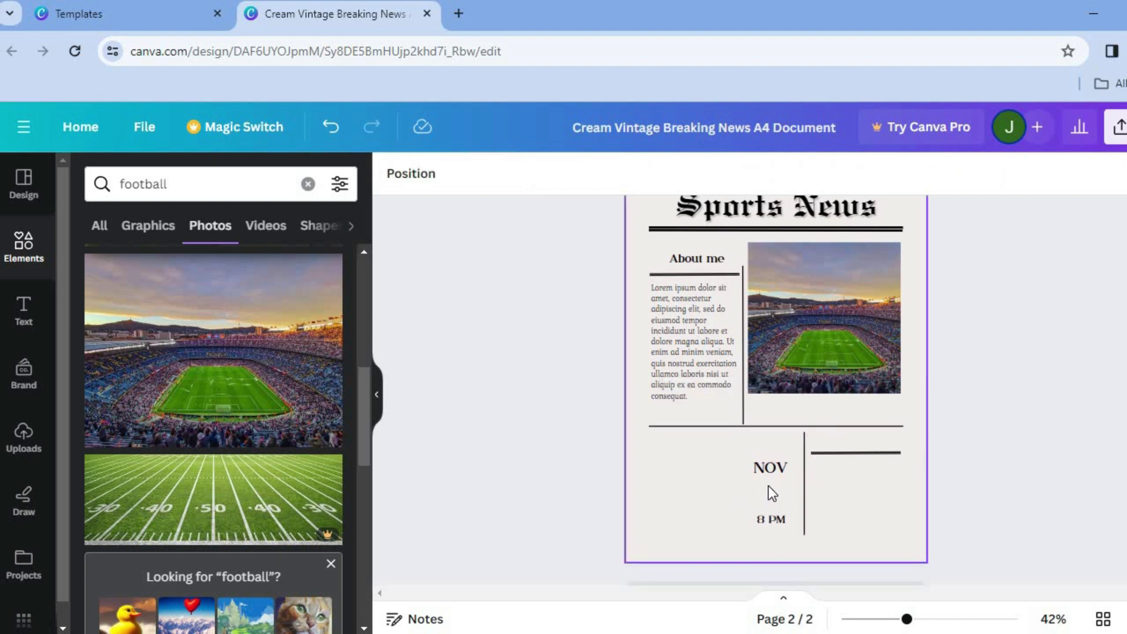
left_click(776, 469)
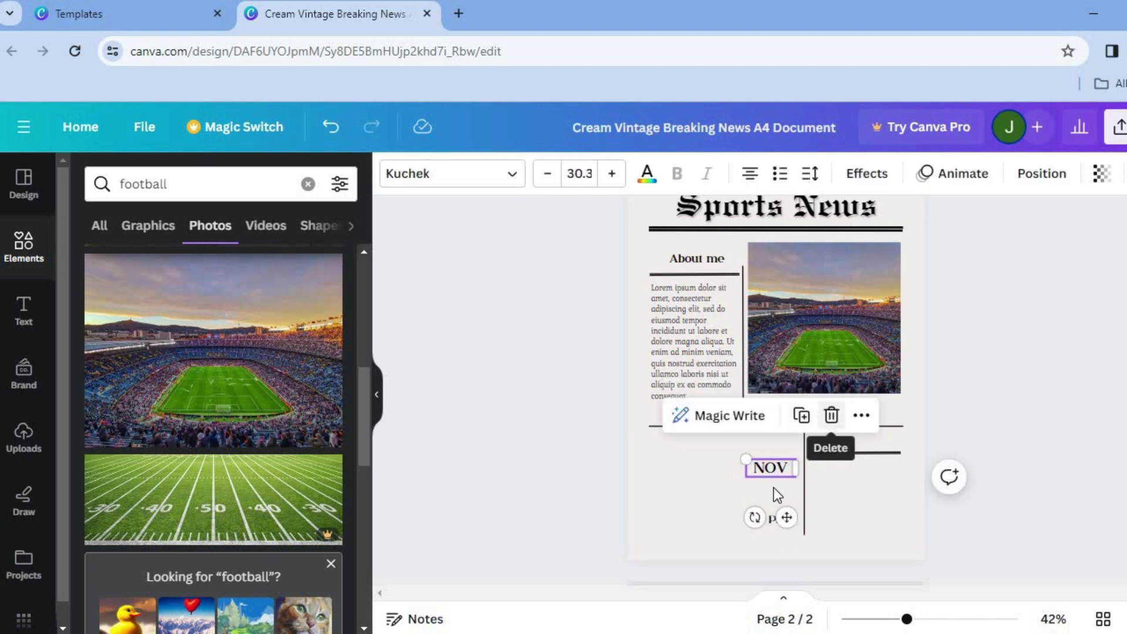
key("Delete")
left_click(763, 522)
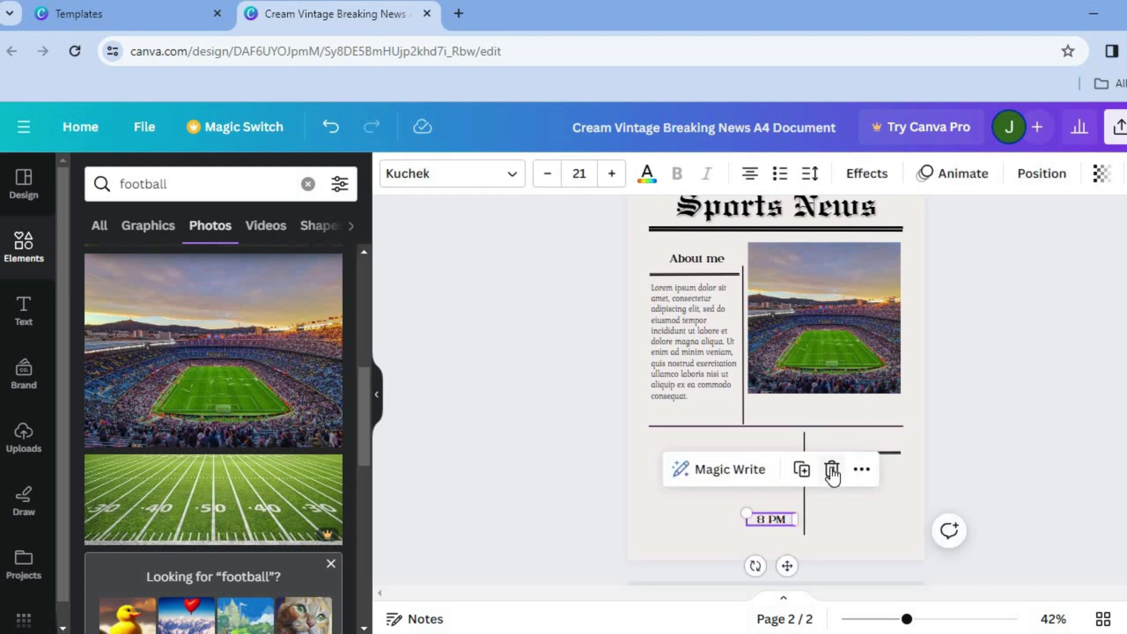
left_click(832, 469)
- Delete the vertical divider and the short horizontal line beside it in the empty lower part of page 2
left_click(862, 452)
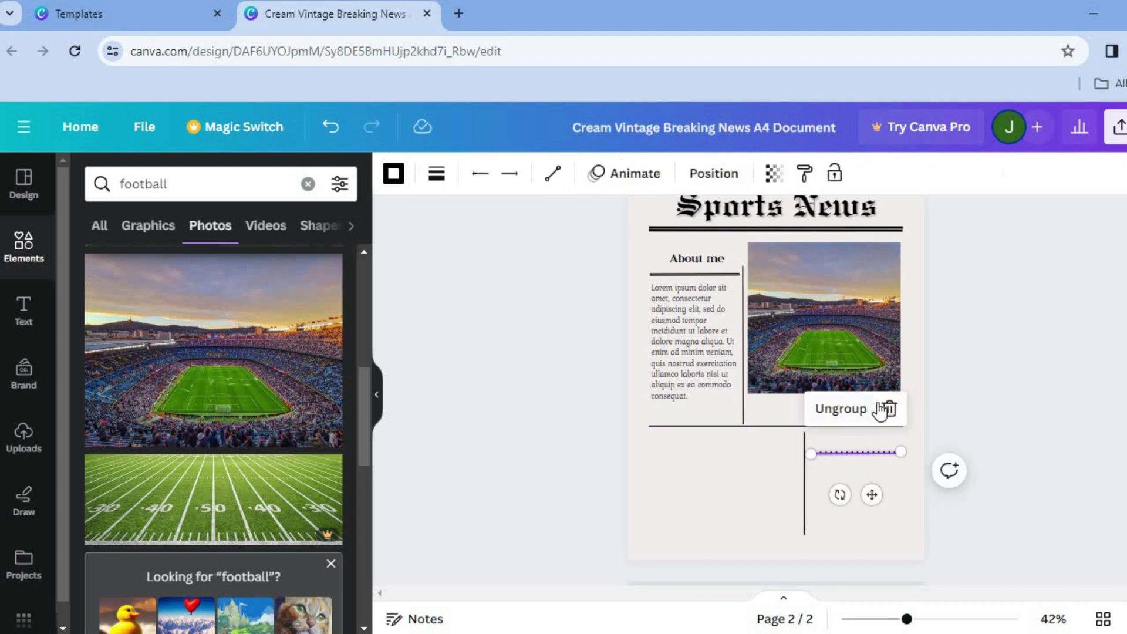
left_click(831, 453)
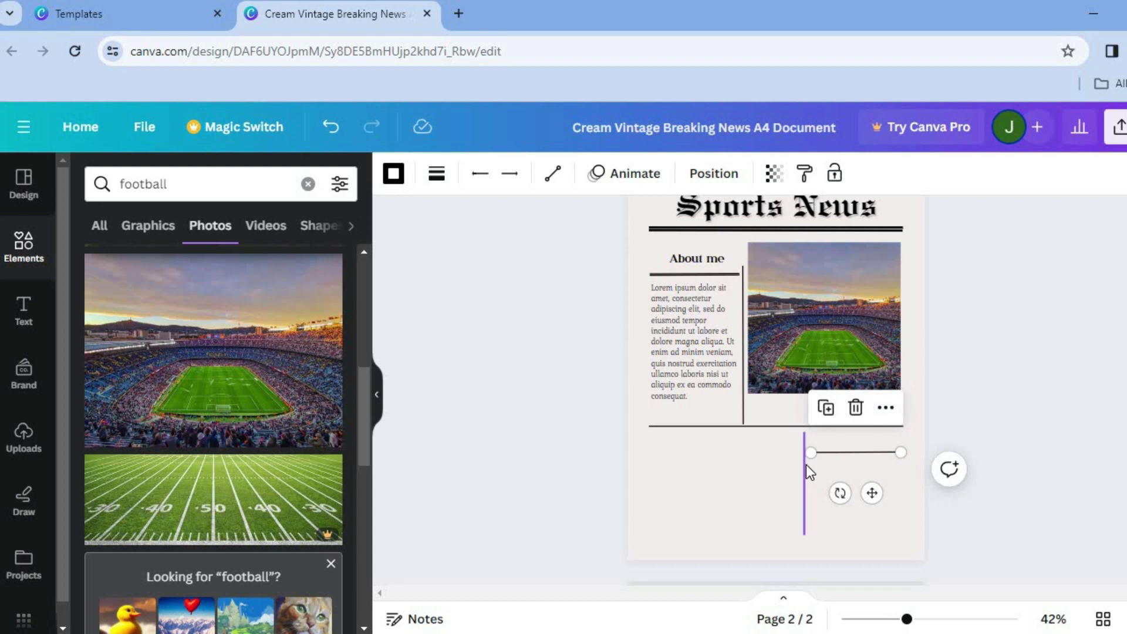
left_click(806, 464)
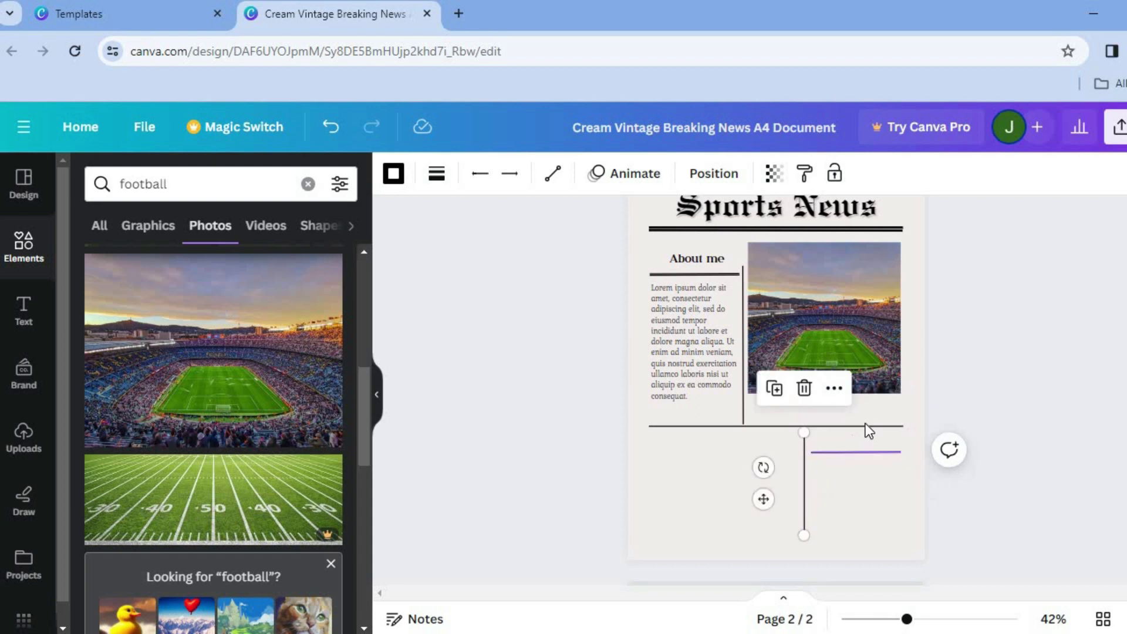
left_click(805, 389)
left_click(850, 452)
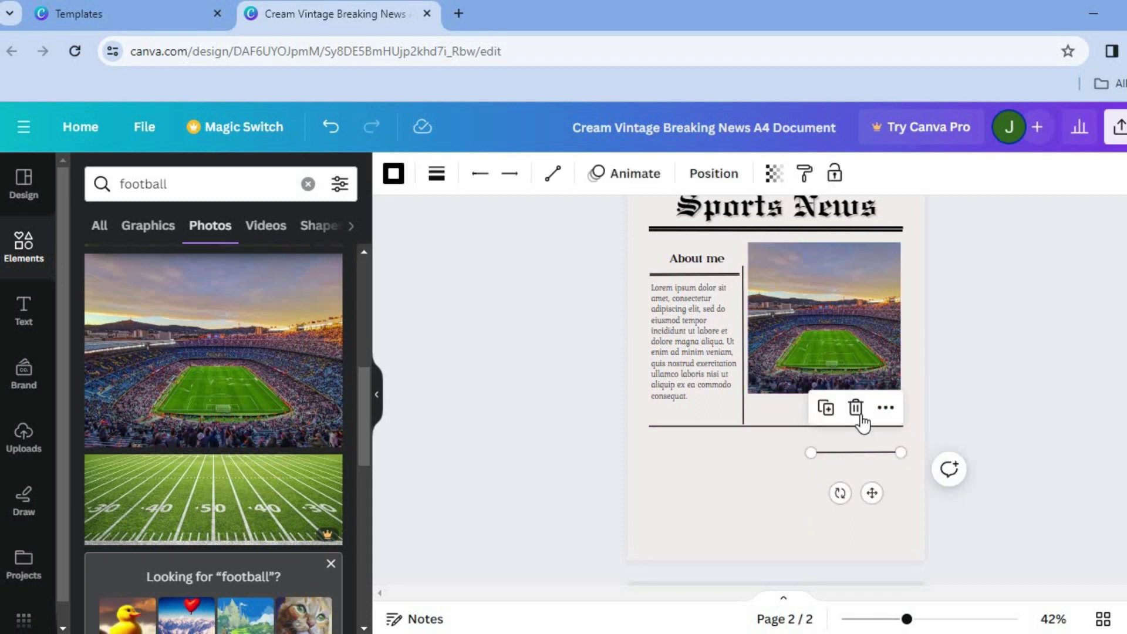
left_click(857, 408)
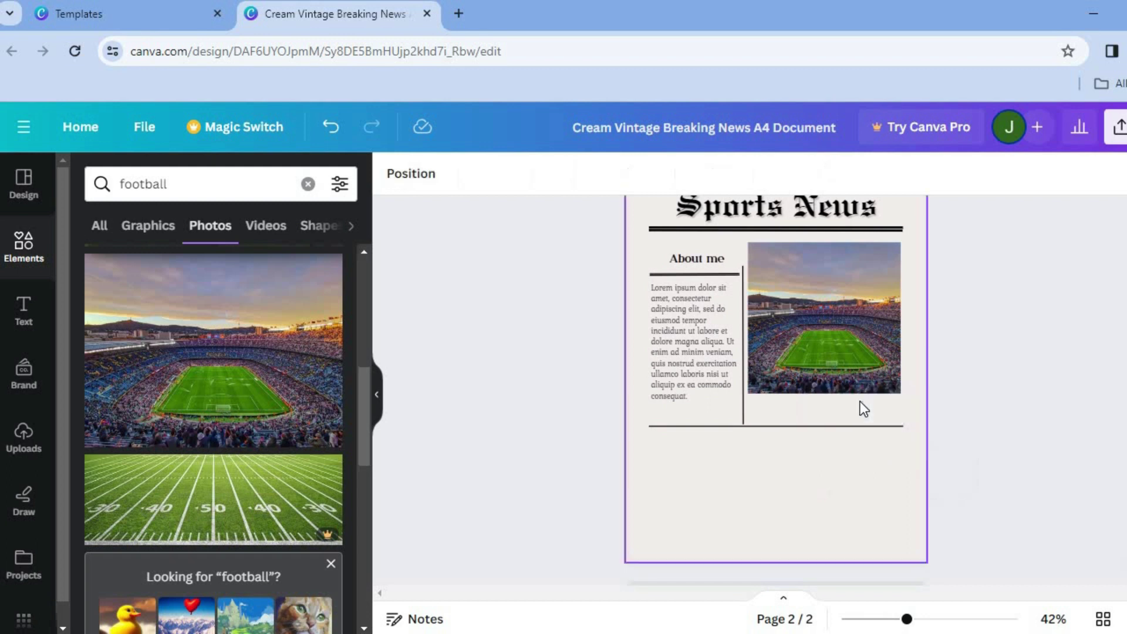
- Delete the long horizontal line below the stadium photo and the vertical divider between the photo and the "About me" column
left_click(794, 428)
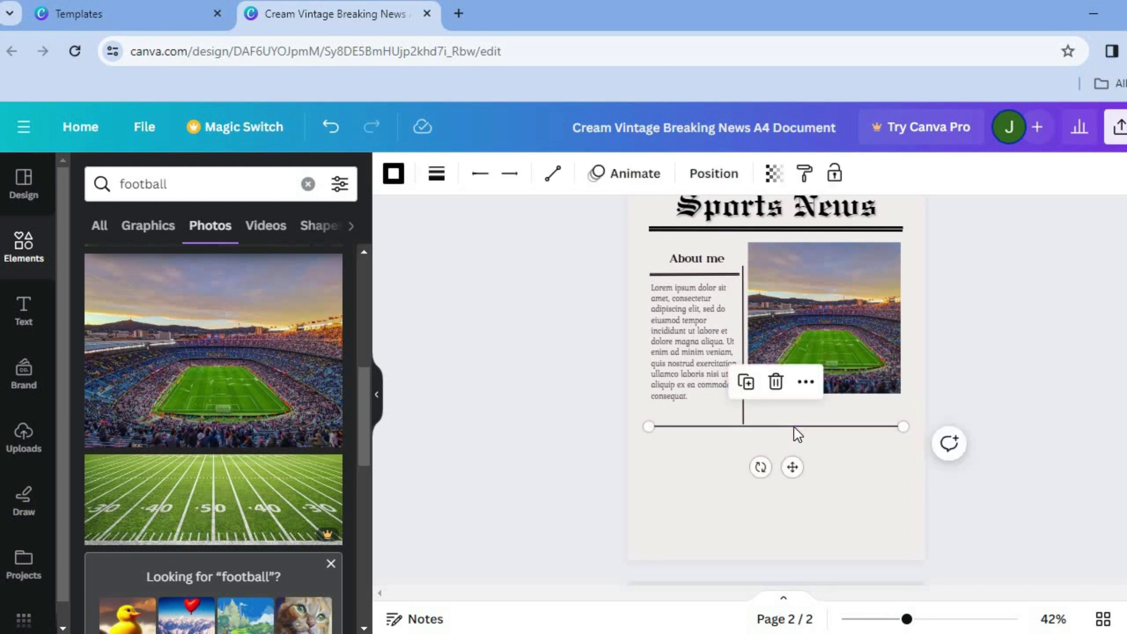
left_click(774, 379)
left_click(742, 390)
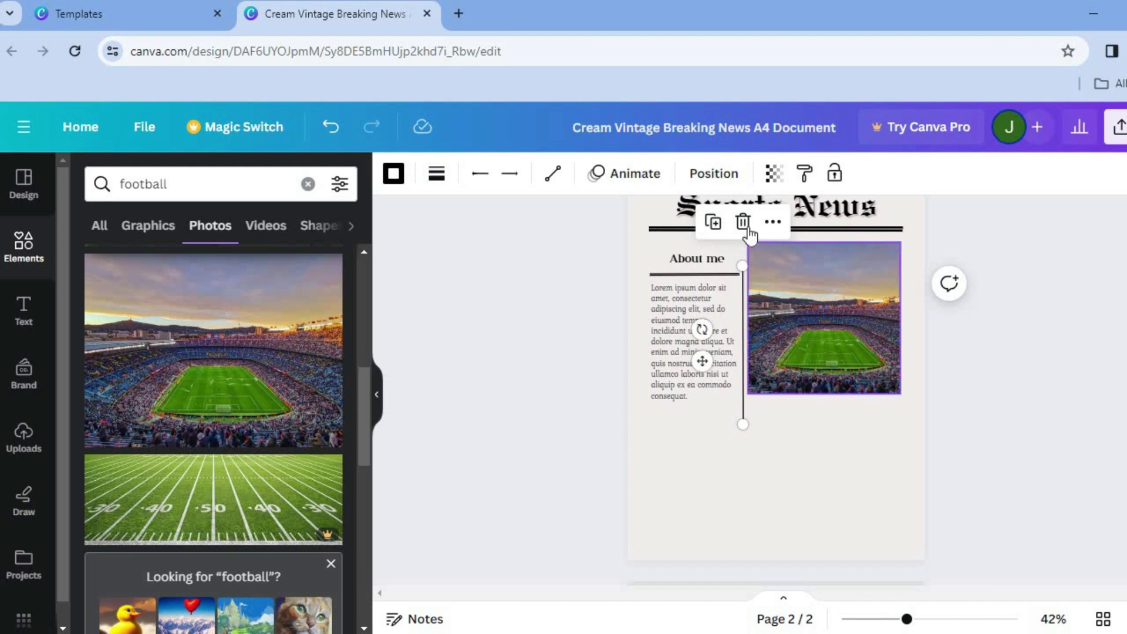
left_click(741, 222)
- Move the "About me" body text below the stadium photo and widen it to four lines across the page
left_click_drag(691, 336, 875, 491)
left_click_drag(784, 463, 783, 478)
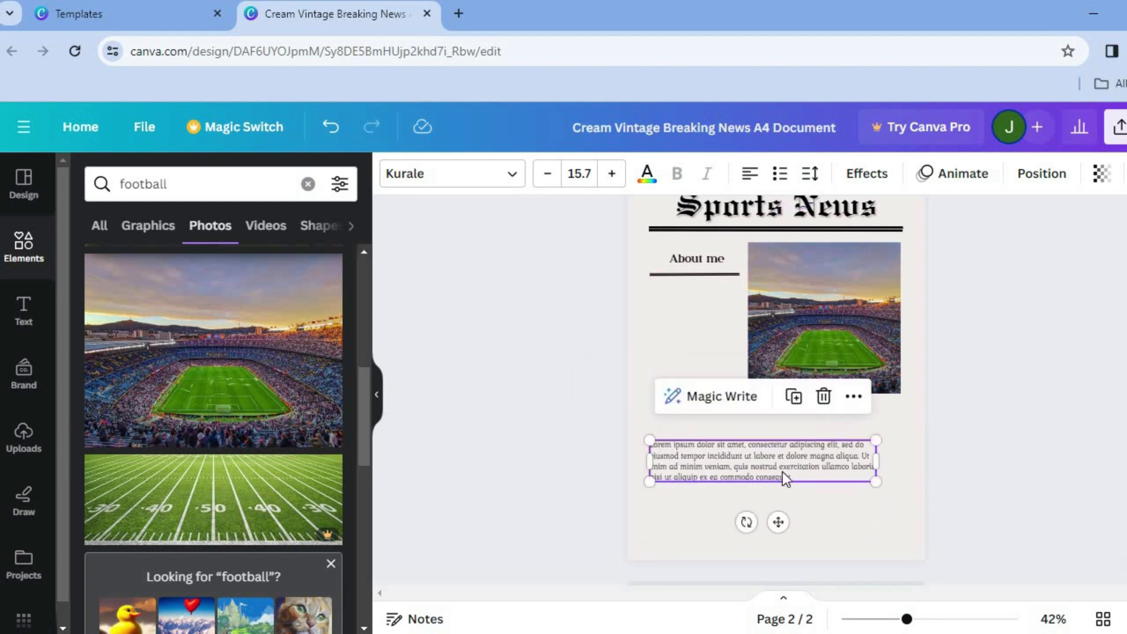
- Delete the "About me" heading and both of the stacked lines beneath it
left_click(698, 266)
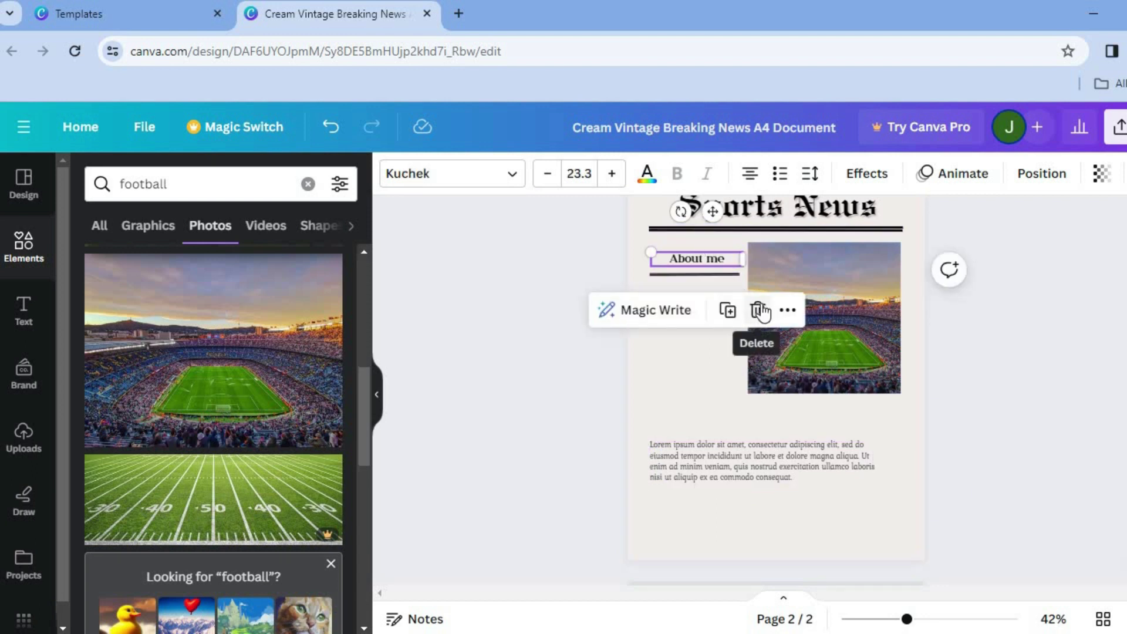
left_click(760, 311)
left_click(698, 271)
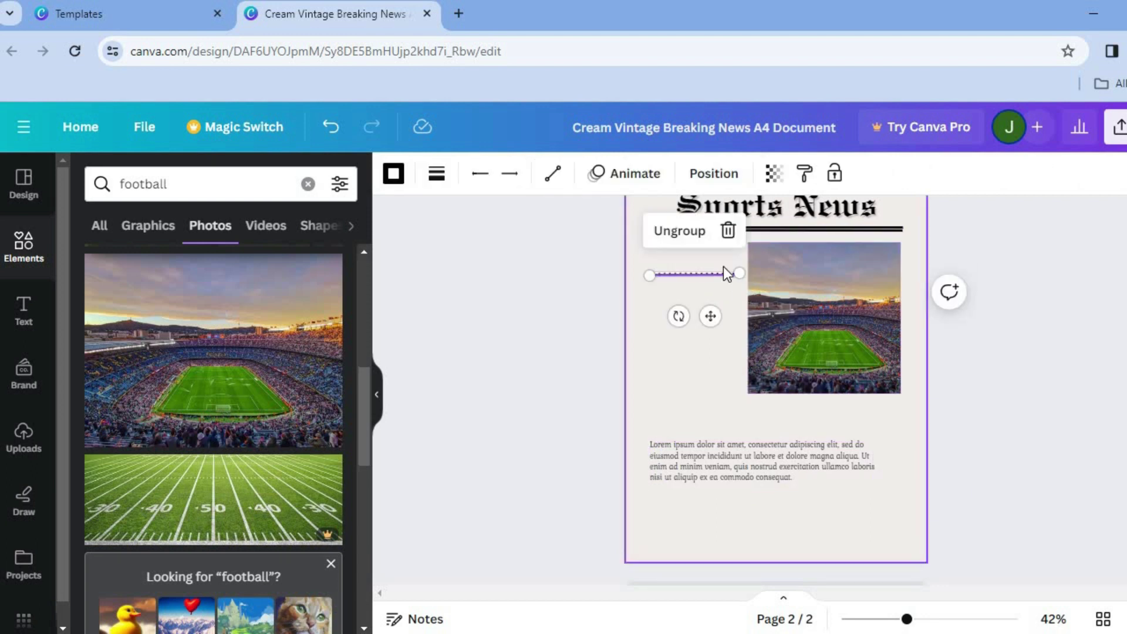
left_click(728, 231)
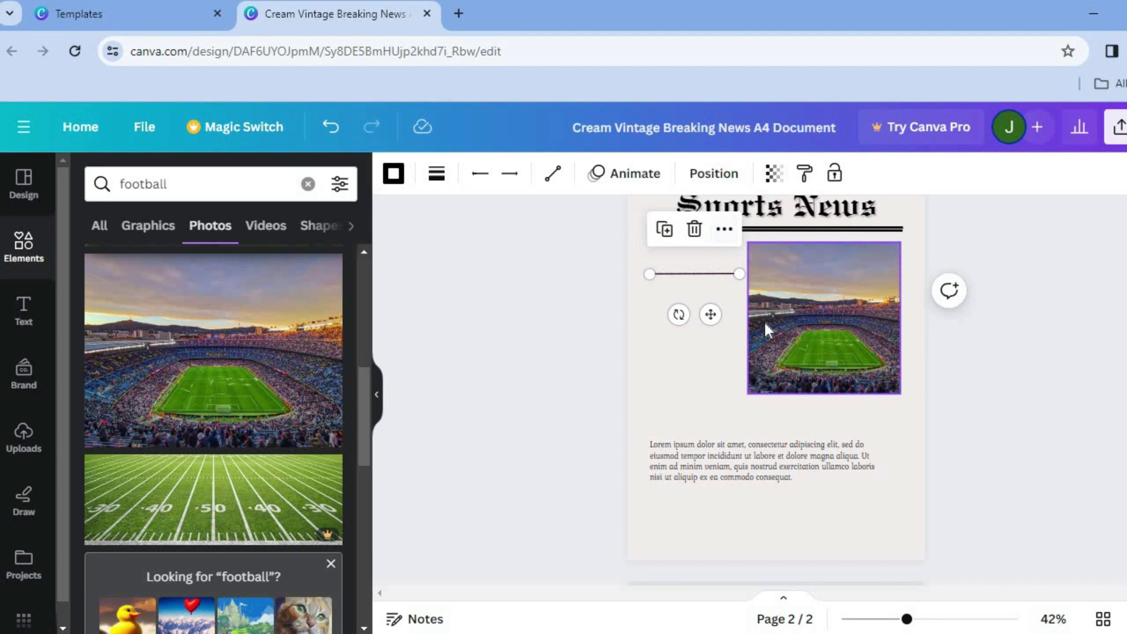
left_click(694, 230)
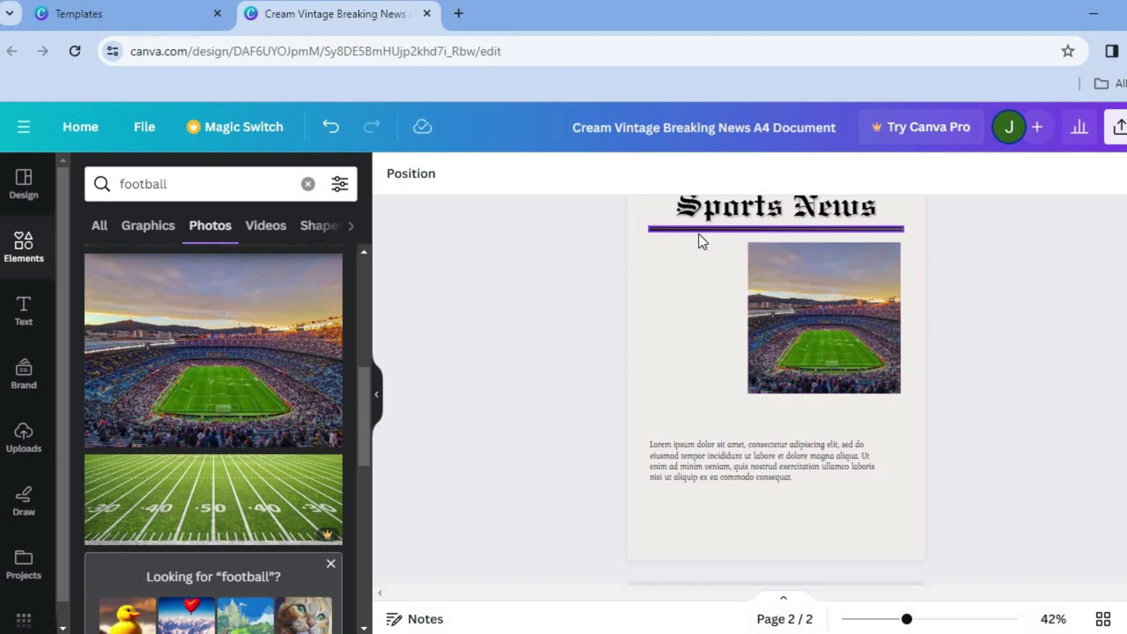
- Widen the stadium photo so it spans the page width below the "Sports News" headline
left_click(786, 323)
left_click_drag(748, 317, 636, 306)
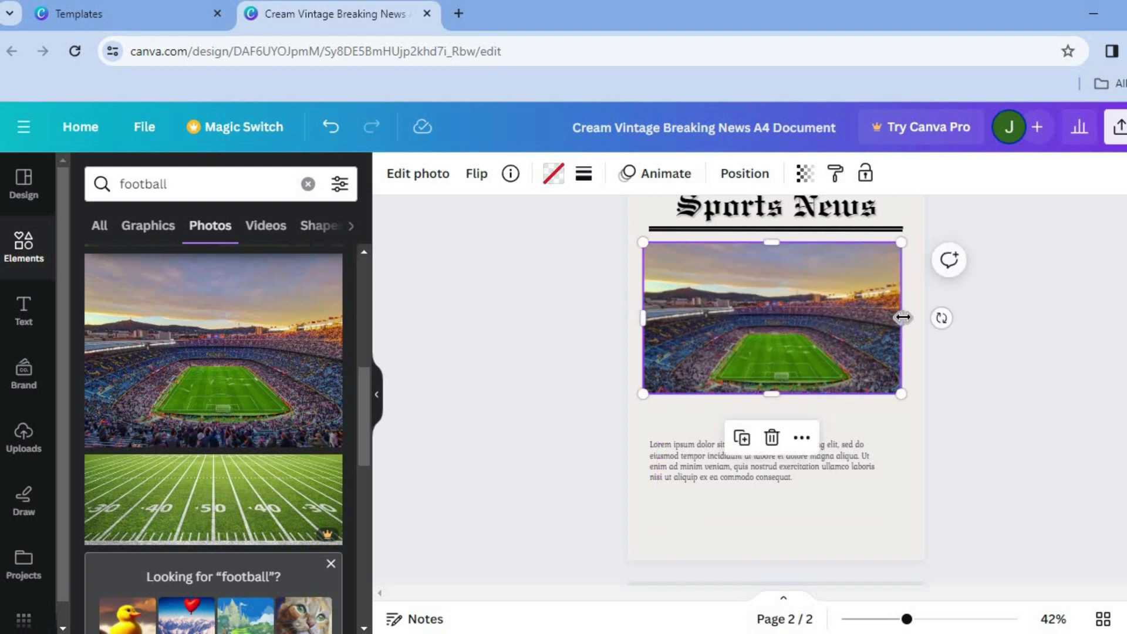
left_click_drag(906, 317, 907, 317)
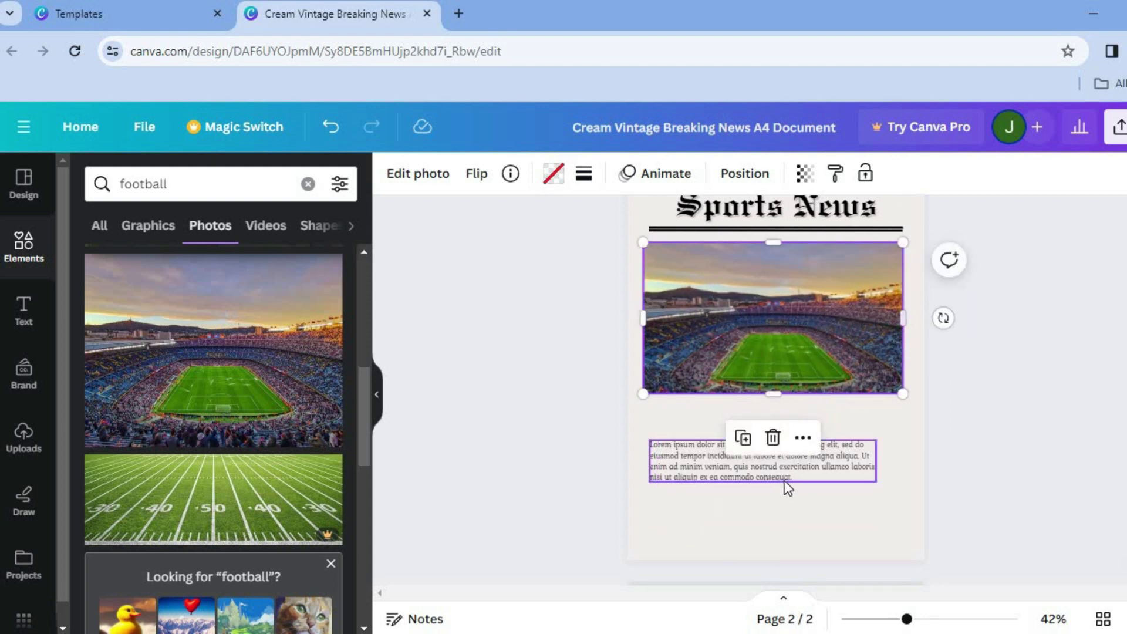
- Enlarge the body text below the stadium photo to font size 18 and align it under the photo
left_click(753, 473)
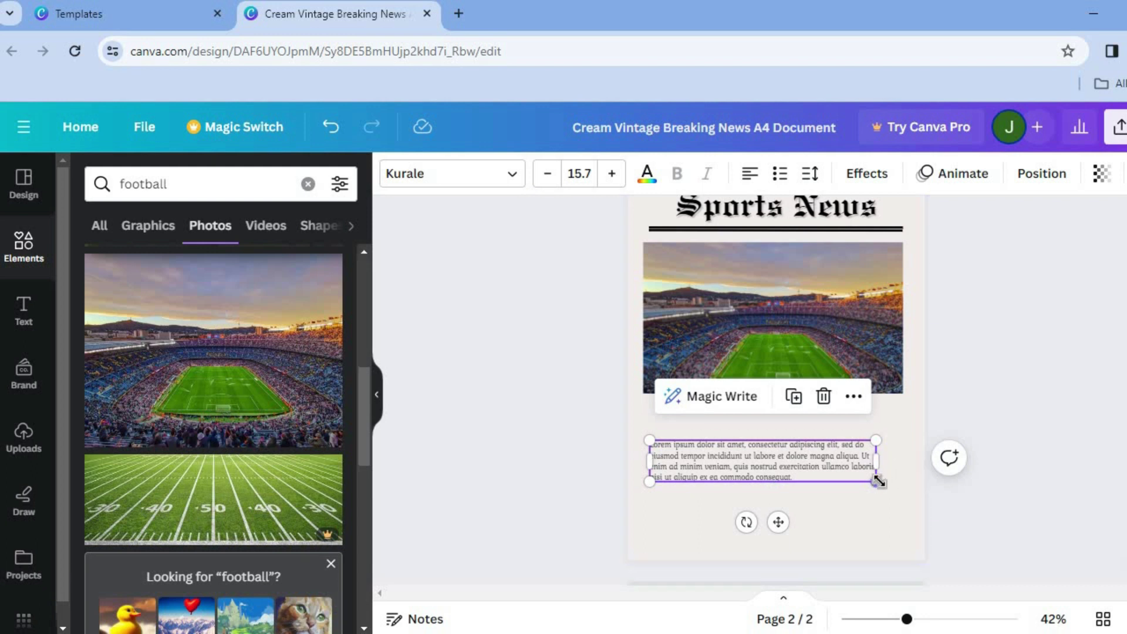
left_click_drag(883, 484, 894, 485)
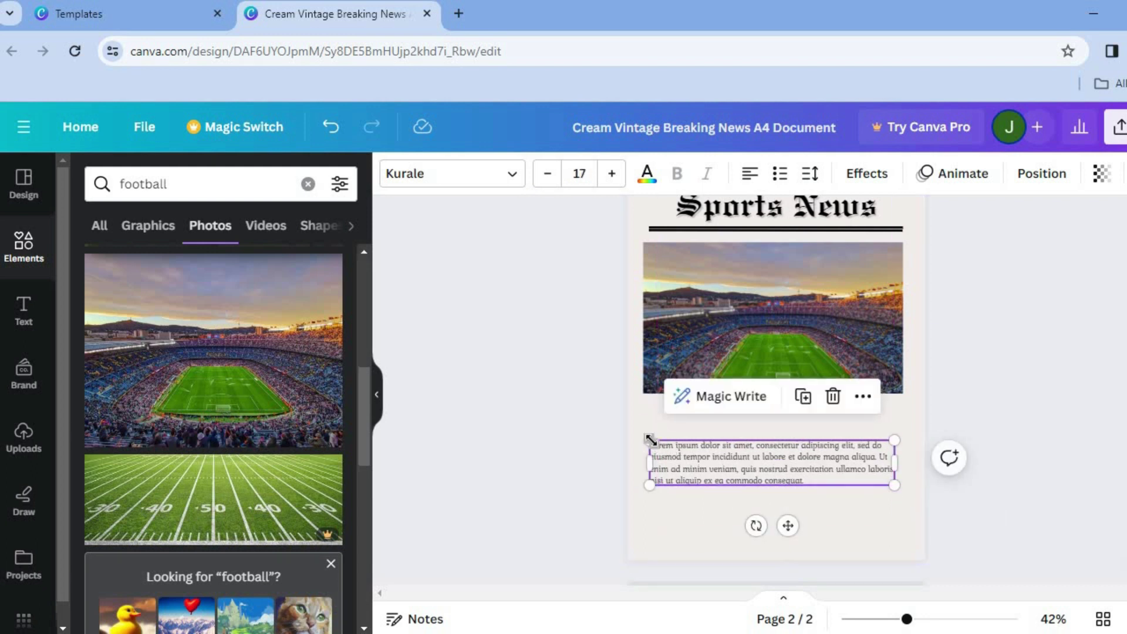
left_click_drag(650, 440, 635, 438)
left_click_drag(766, 463, 783, 460)
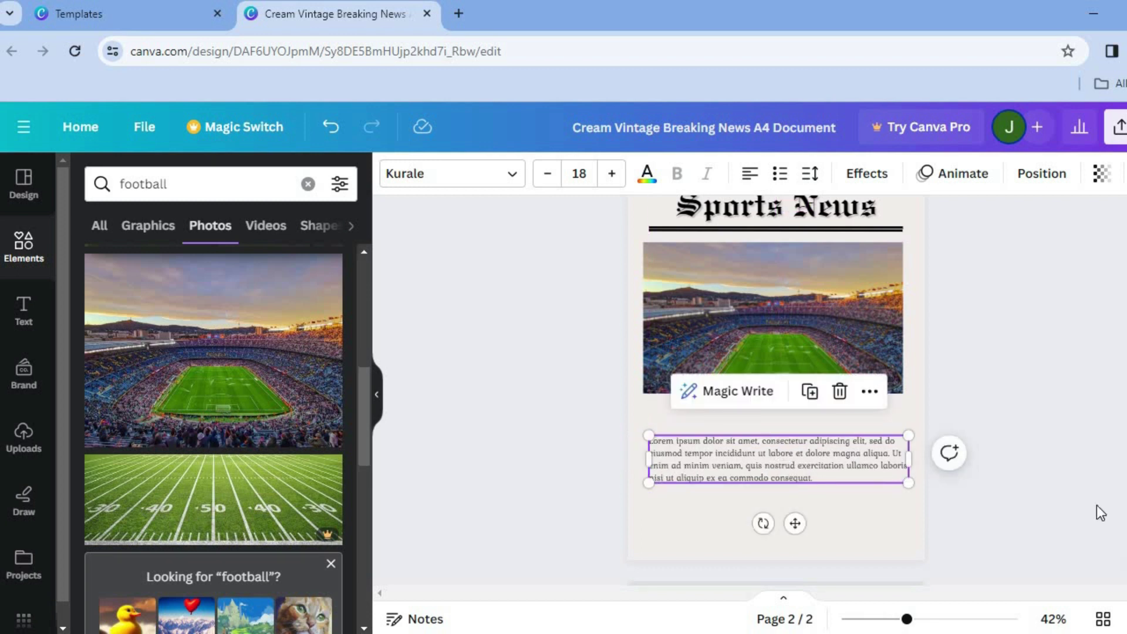
- Review the layout of the Breaking News page and the Sports News page
scroll(775, 387, "up", 6)
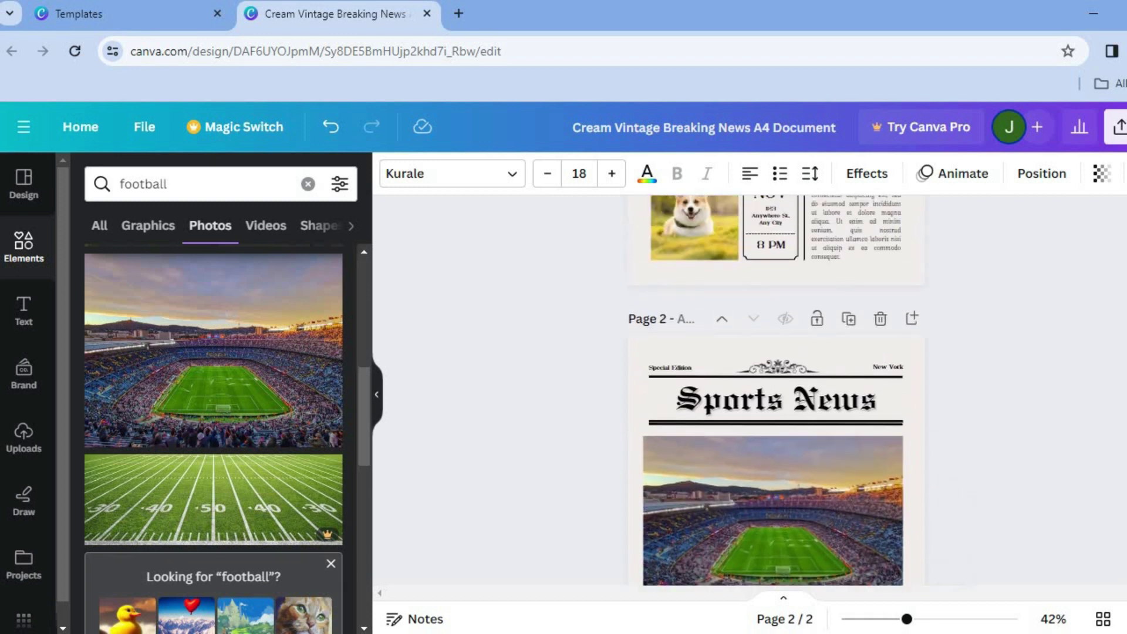
scroll(775, 388, "up", 3)
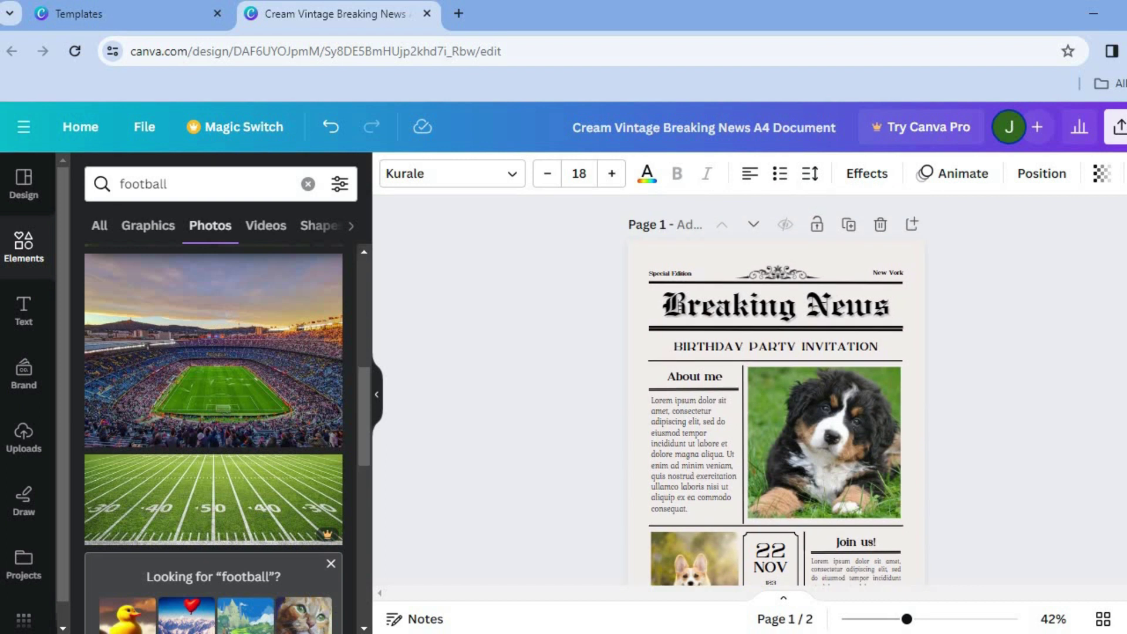
scroll(775, 388, "down", 5)
scroll(775, 388, "down", 4)
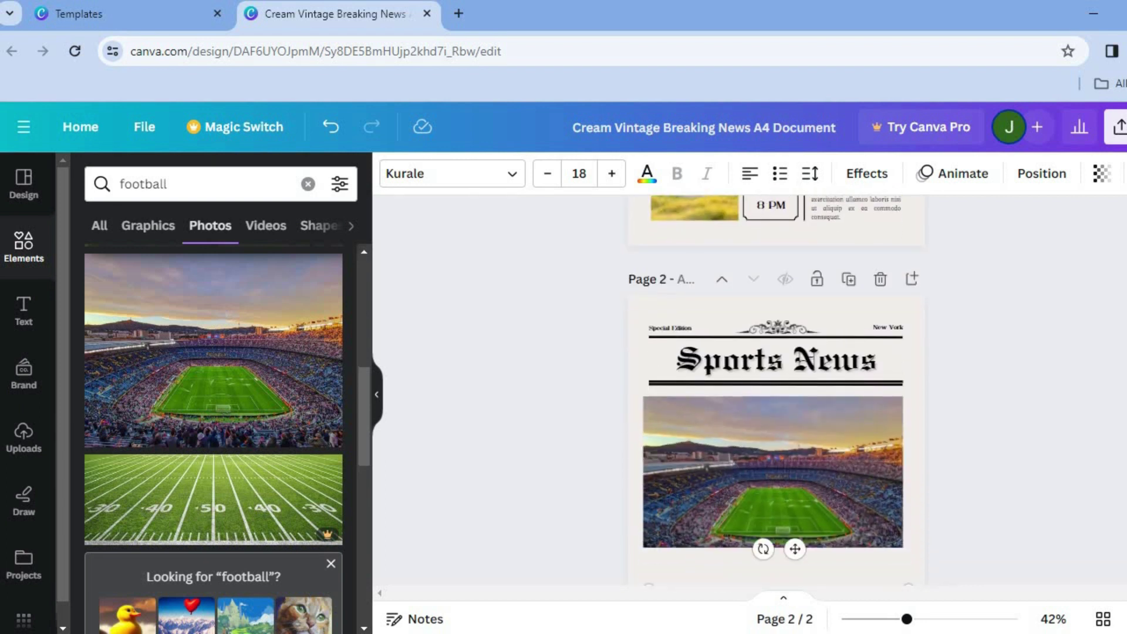
scroll(775, 387, "down", 1)
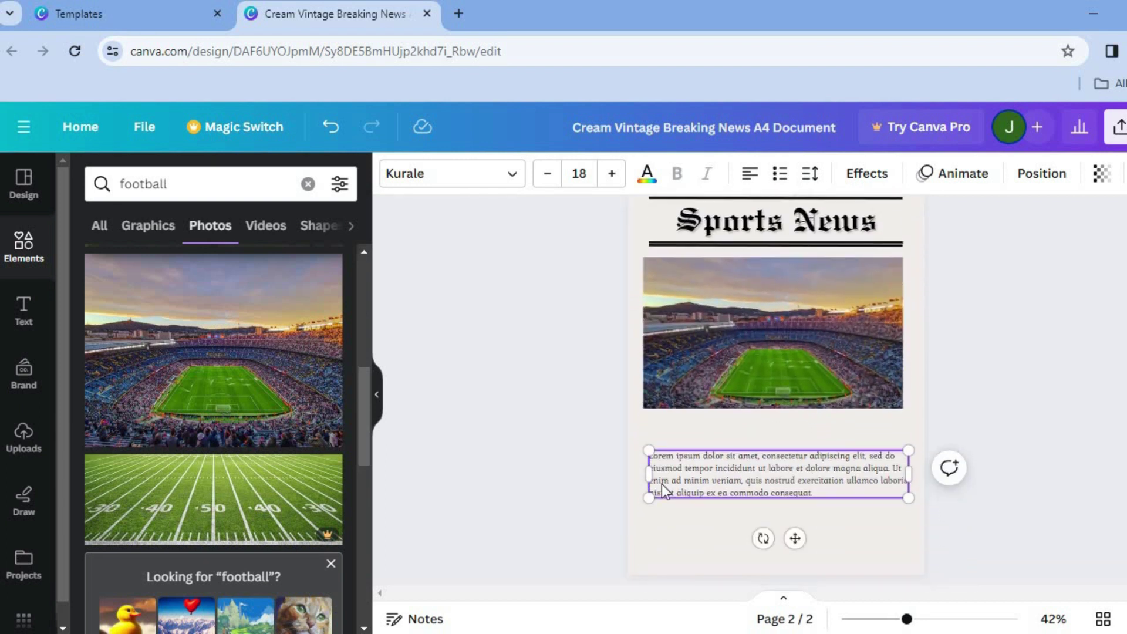
left_click_drag(368, 431, 371, 282)
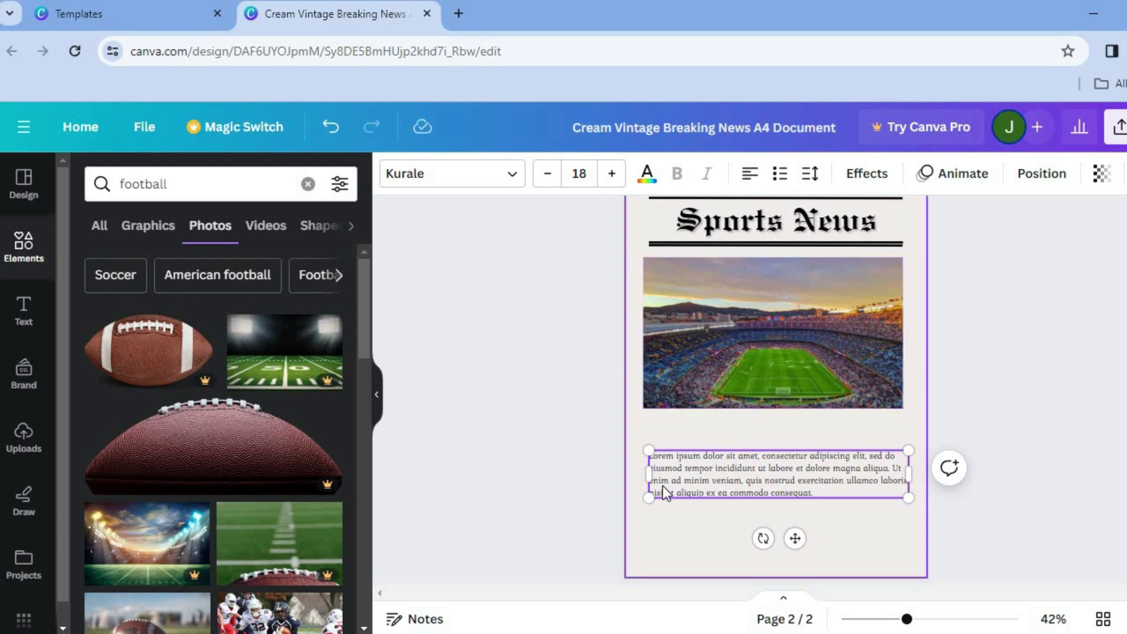
- Add a blank third page after the Sports News page and search the design templates for "newspaper"
scroll(775, 387, "down", 2)
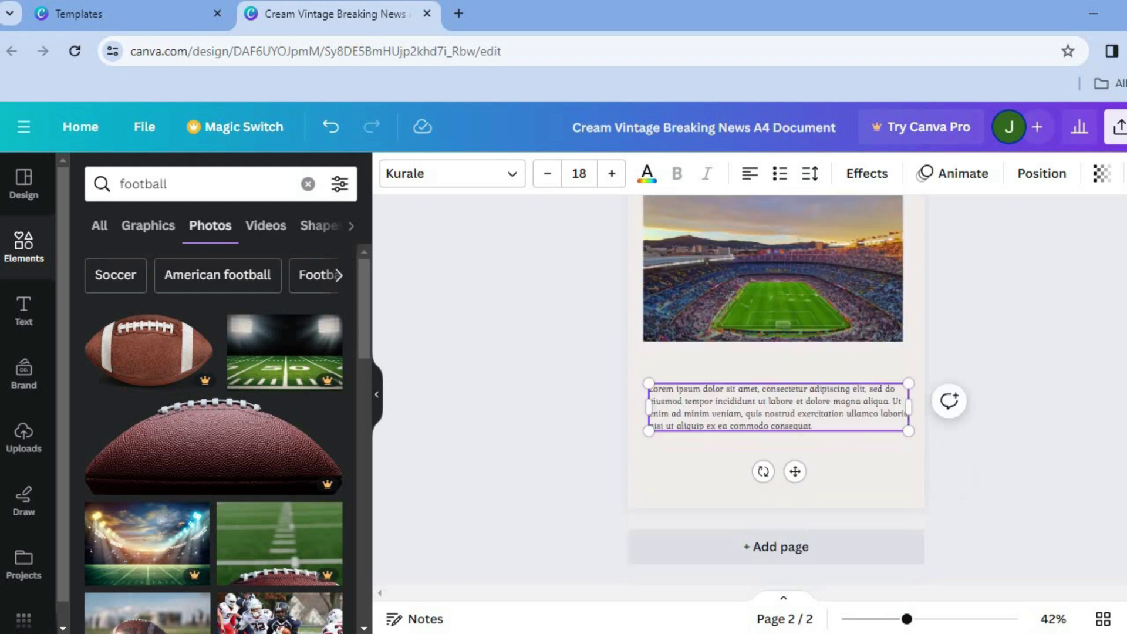
left_click(844, 552)
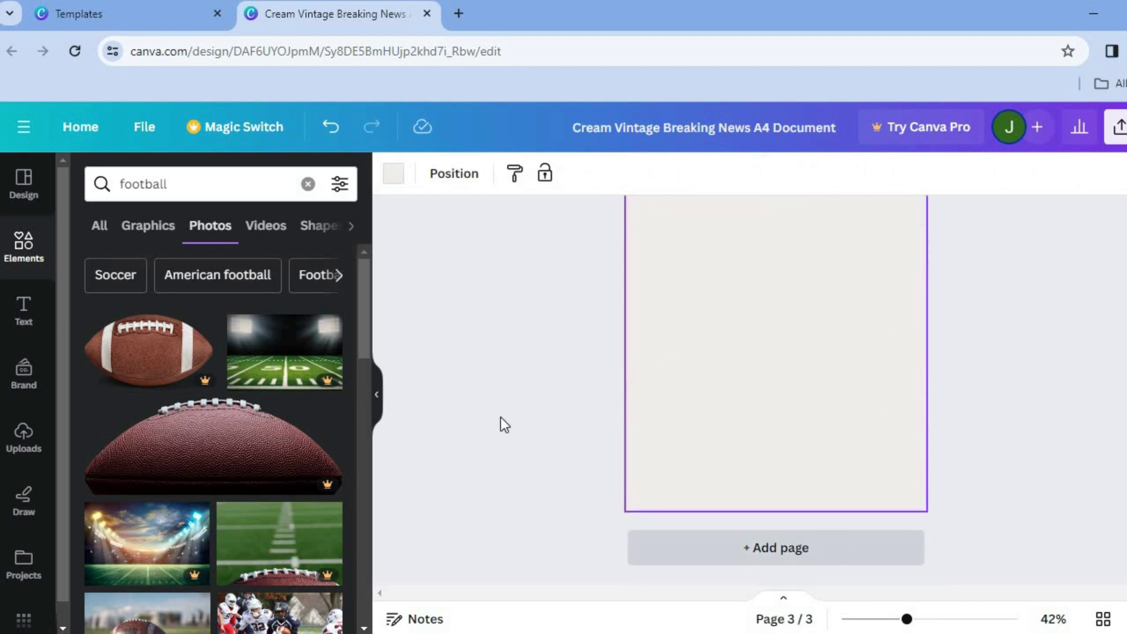
left_click(18, 203)
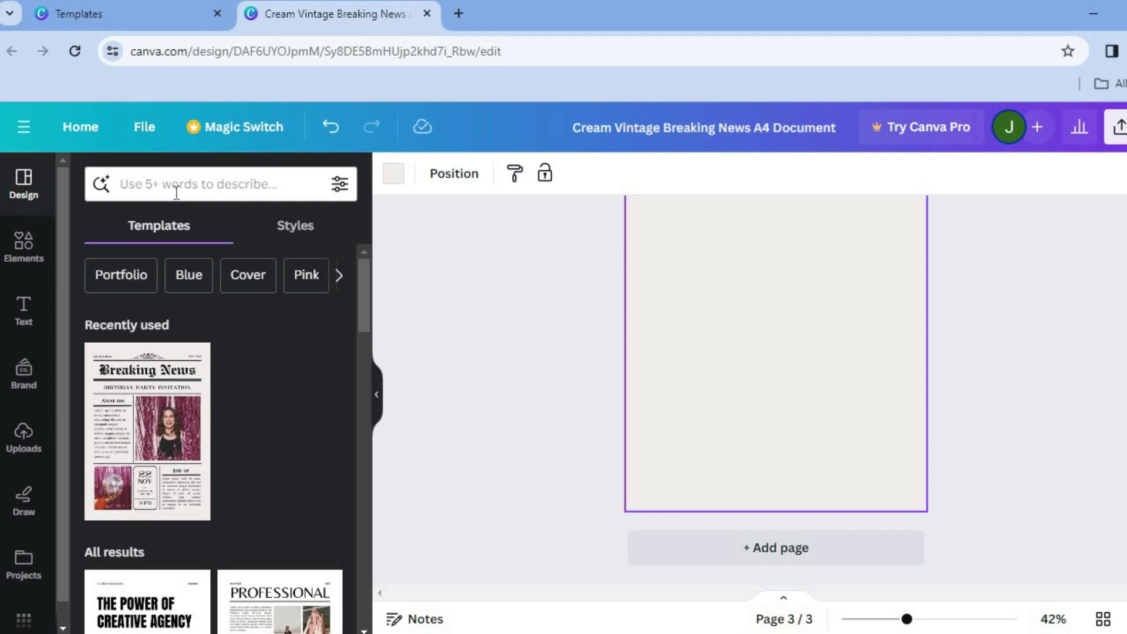
left_click(176, 193)
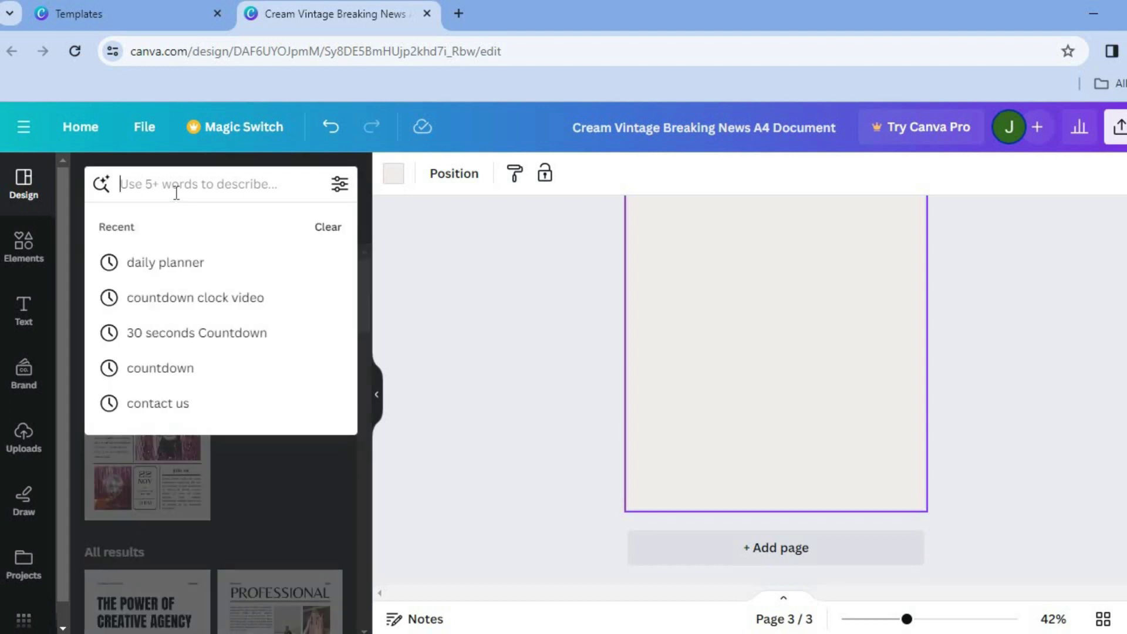
type("news")
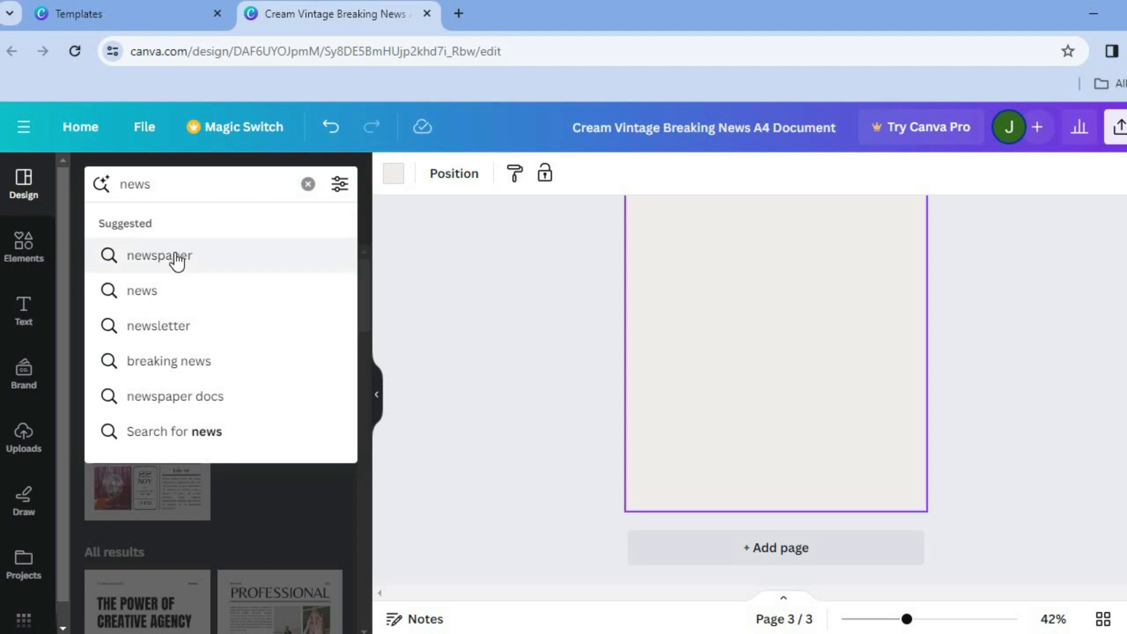
left_click(177, 258)
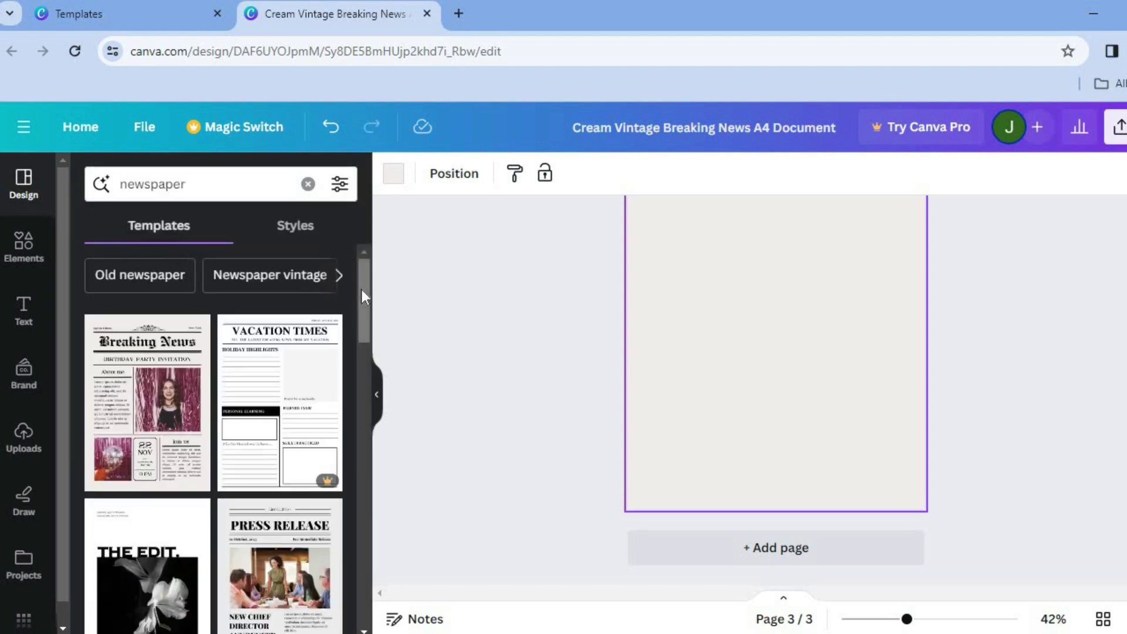
left_click_drag(362, 298, 358, 362)
- Browse the templates in the suggested "Old newspaper" category and its further related categories
left_click(122, 274)
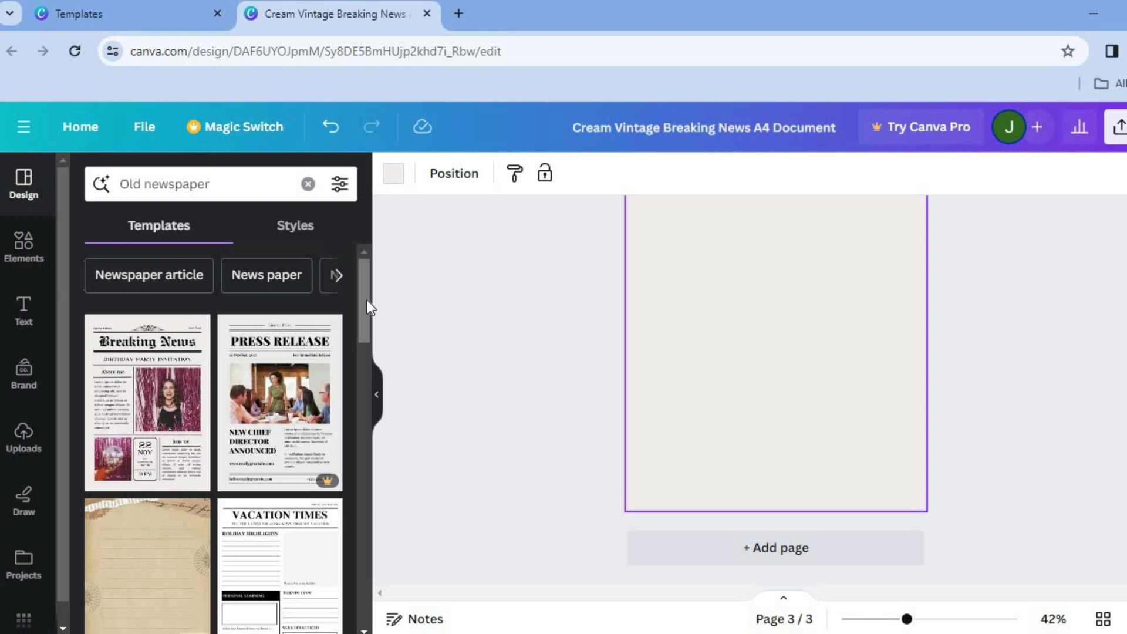
left_click_drag(364, 324, 379, 274)
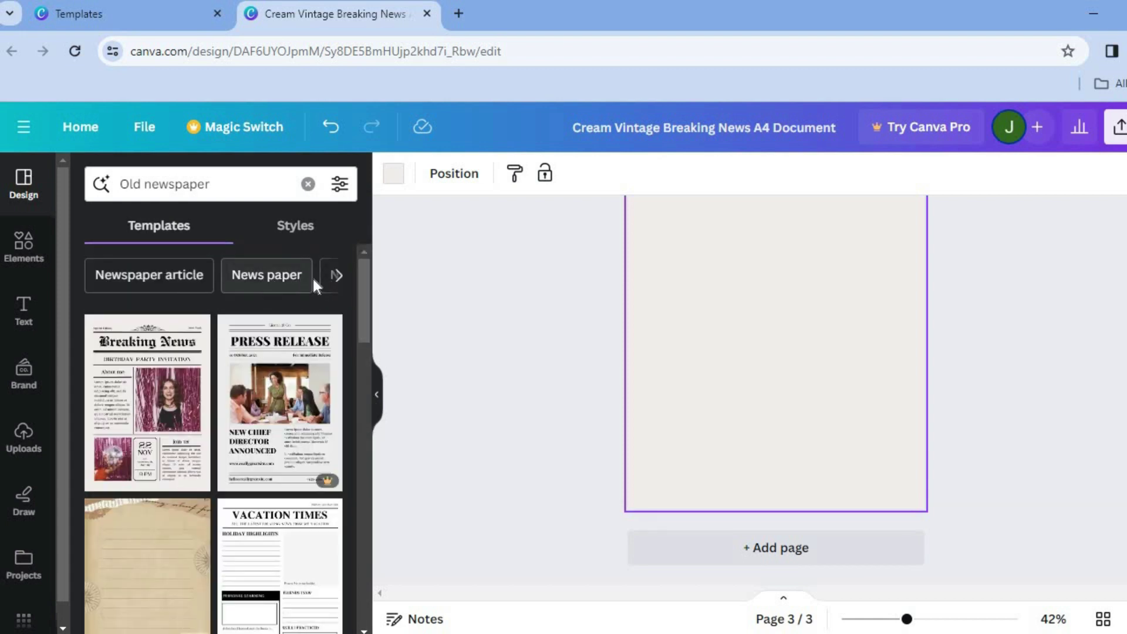
left_click(337, 276)
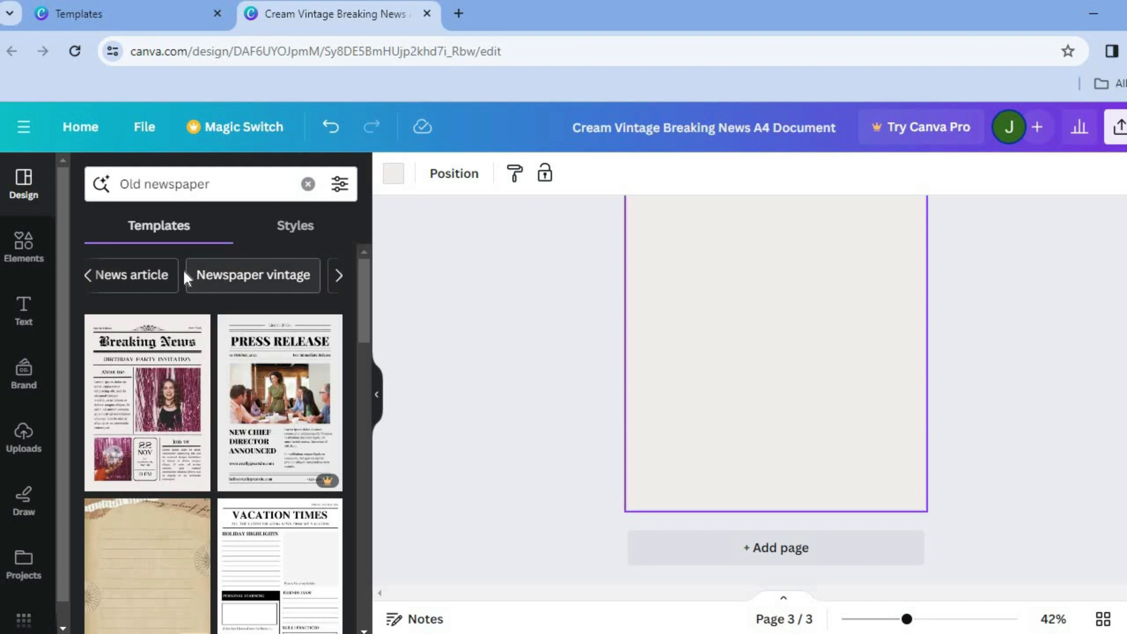
- Apply the Borcelle Magazine template from the "News article" category to page 3 and select its "BORCELLE" title text
left_click(152, 281)
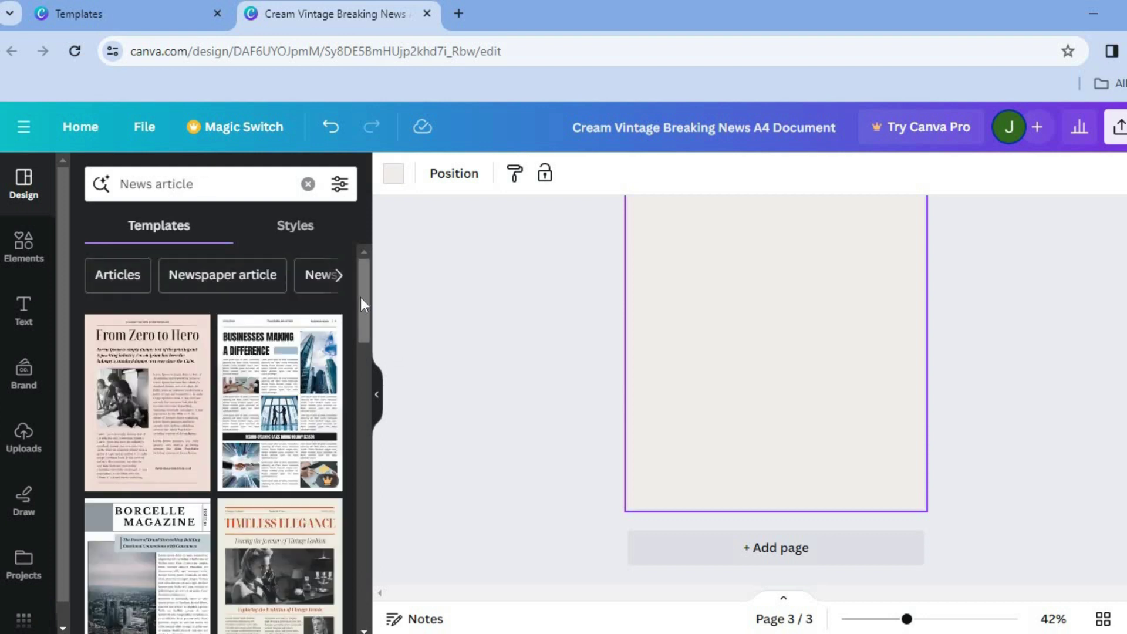
scroll(362, 332, "down", 1)
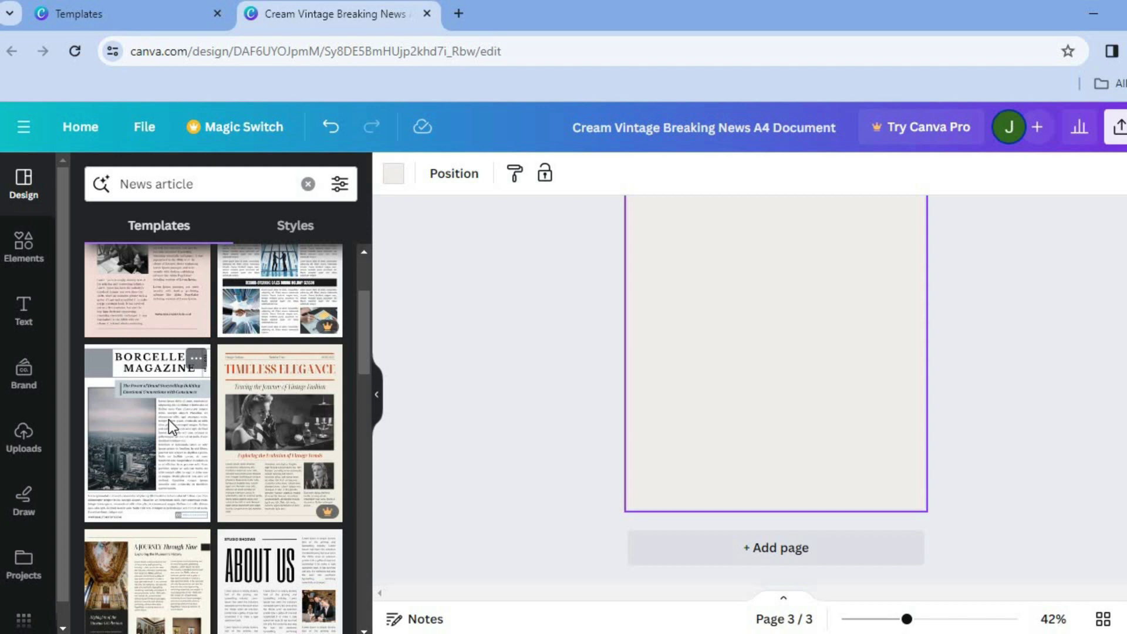
left_click(167, 421)
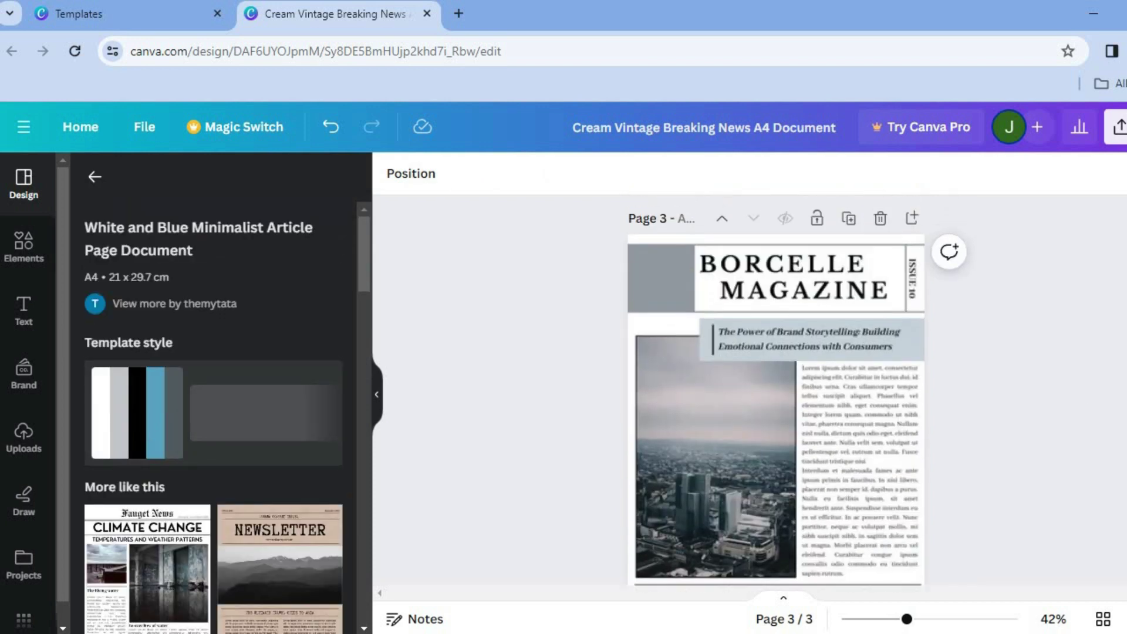
left_click(790, 277)
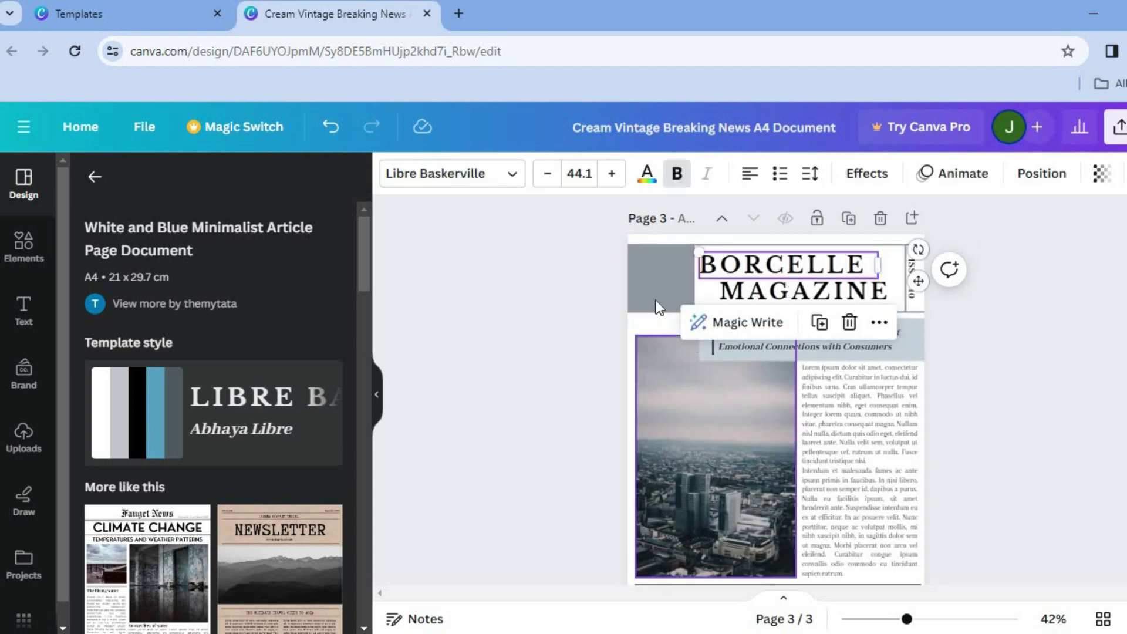
- Examine the city photo, the article text column and the footer of the magazine layout on page 3
left_click(710, 468)
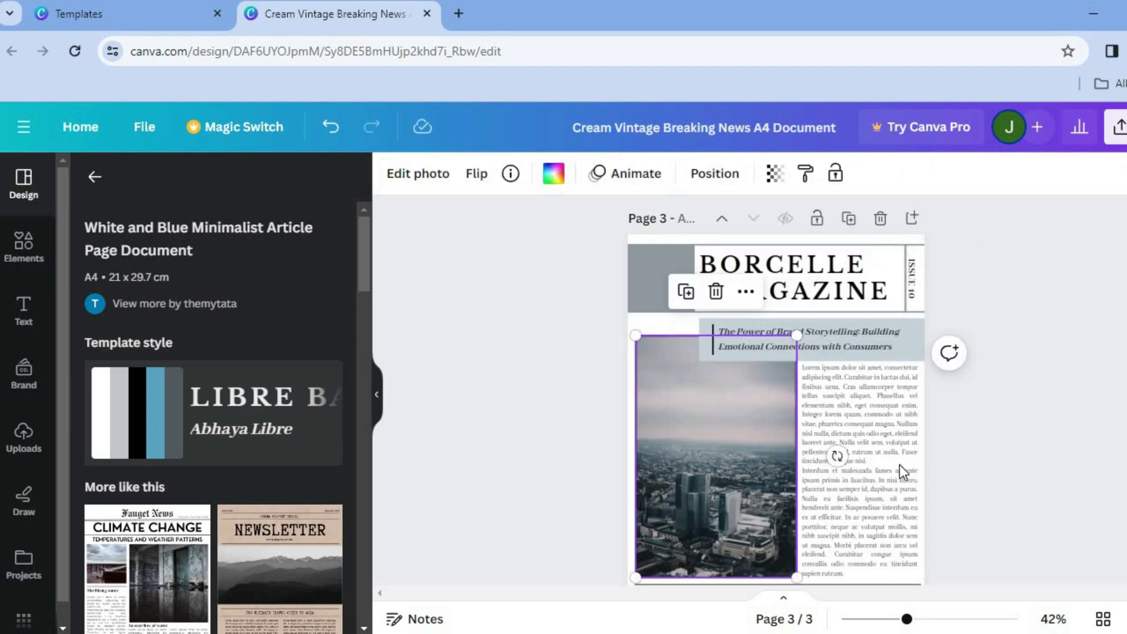
left_click(1019, 503)
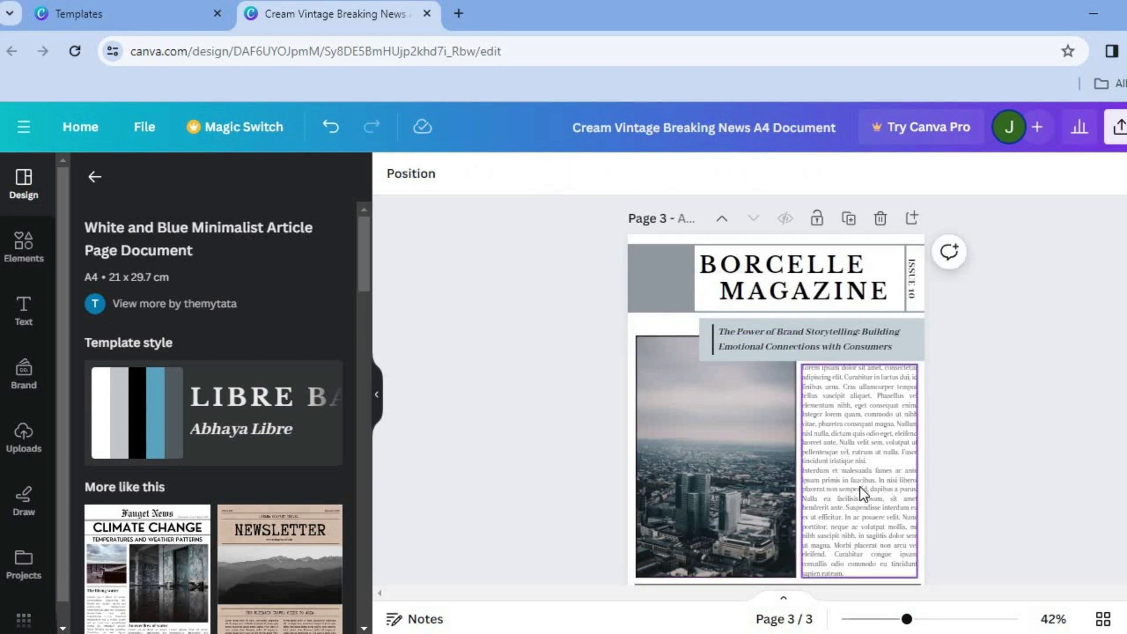
left_click(861, 488)
left_click(1083, 460)
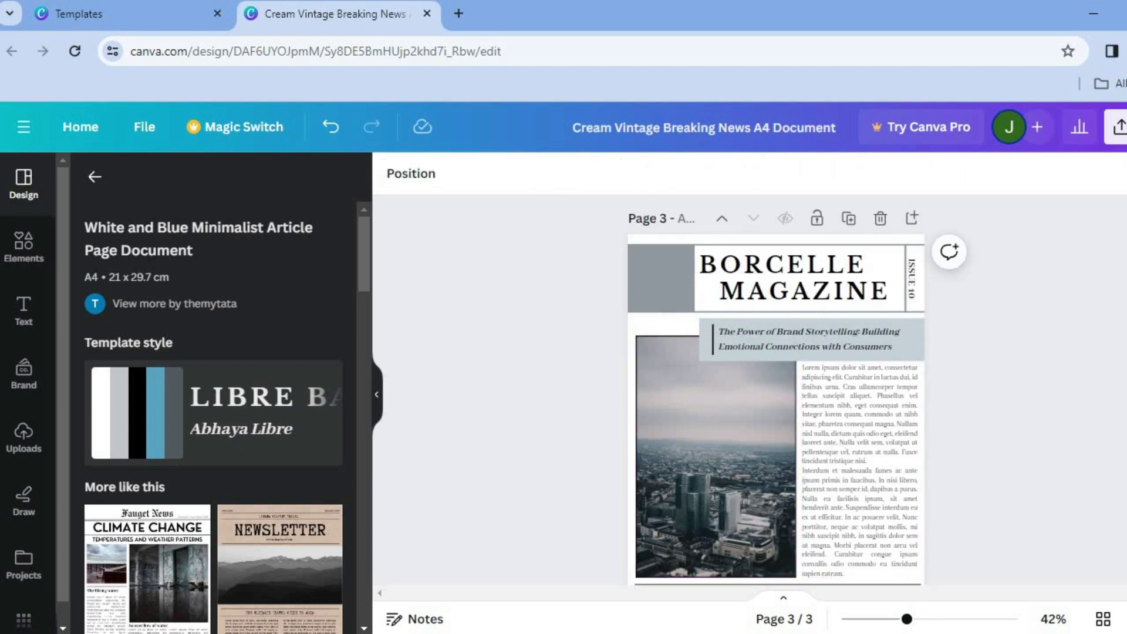
scroll(776, 391, "down", 3)
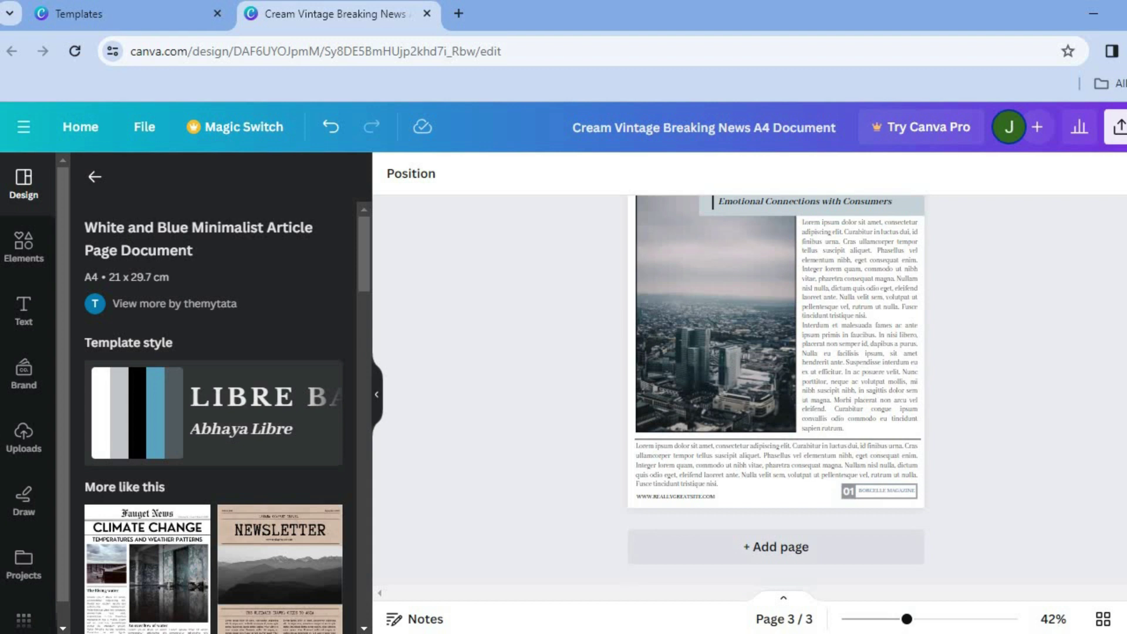
scroll(776, 391, "up", 4)
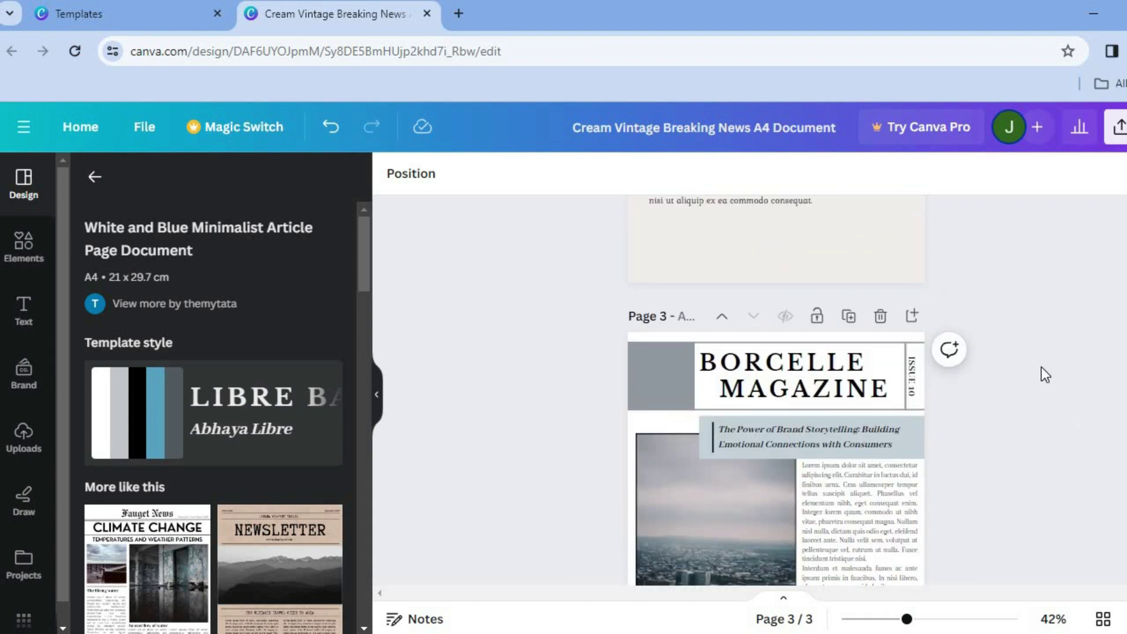
- Open the download settings for the newspaper design from its sharing options
left_click(1120, 136)
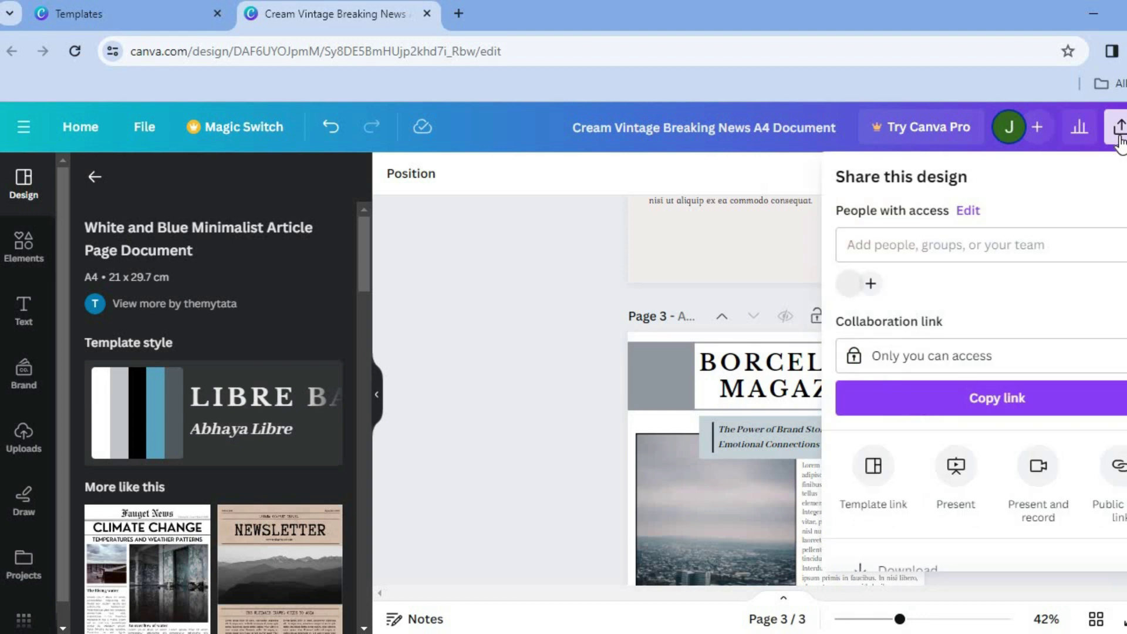
scroll(976, 362, "down", 3)
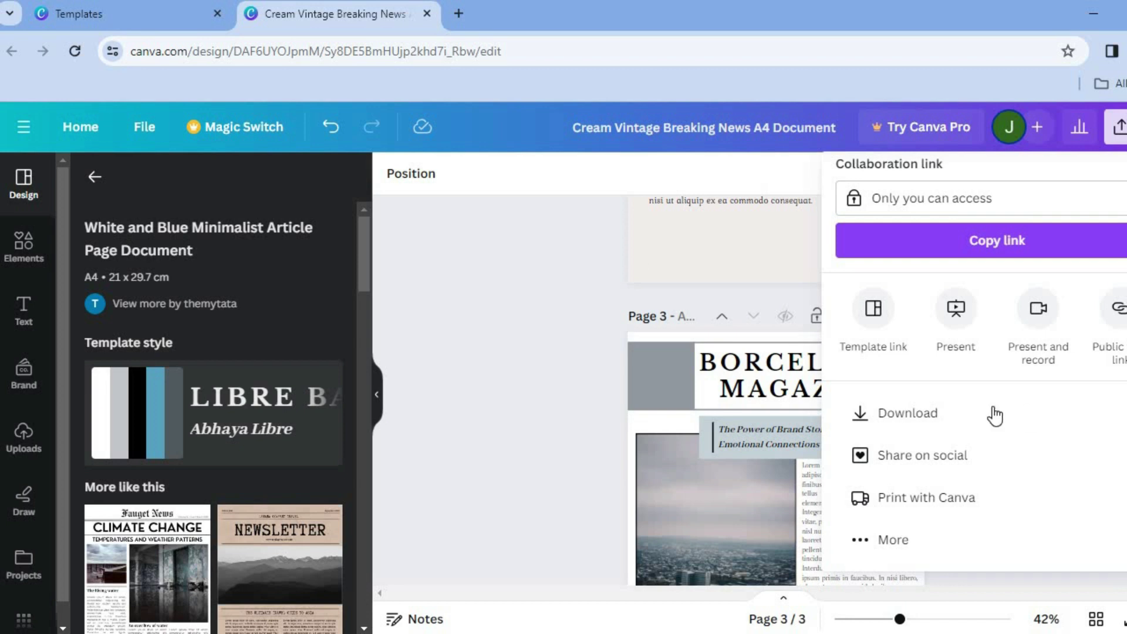
left_click(977, 407)
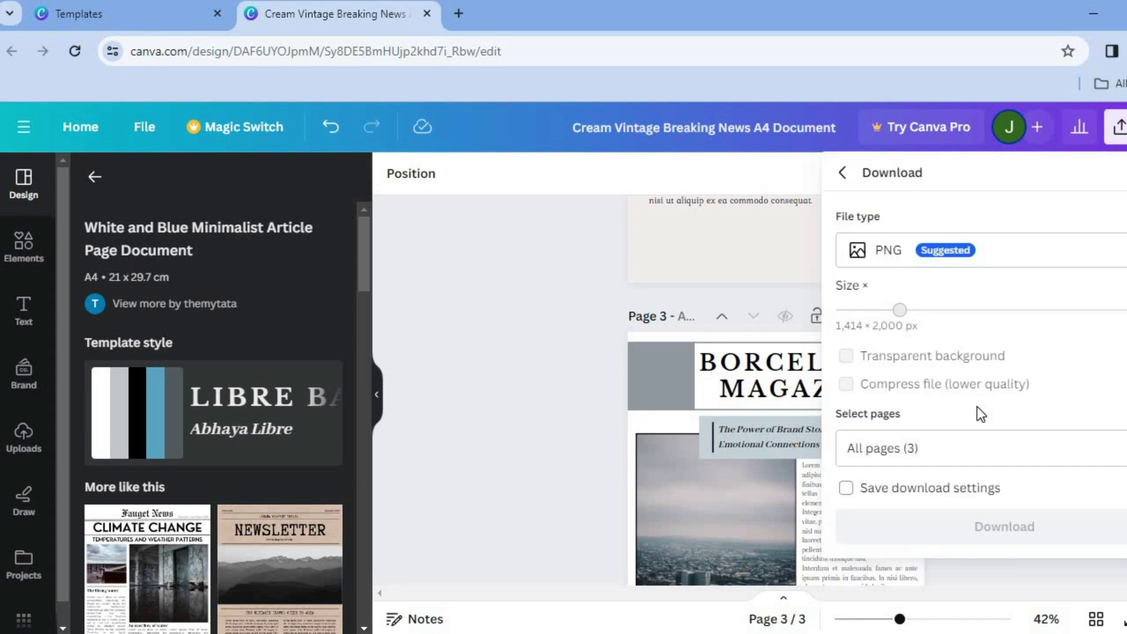